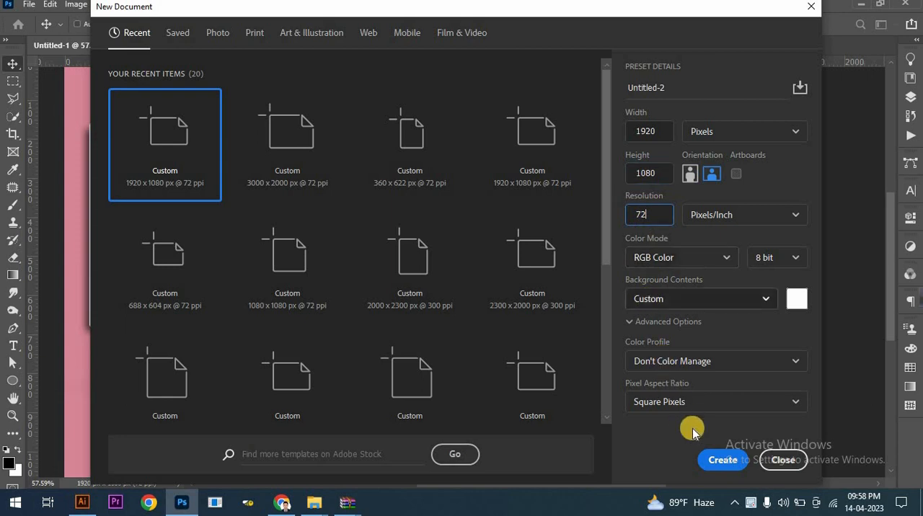
Create a 1920 x 1080 px document at 72 ppi and add a Solid Color fill layer in pink #e18ea0.
click(707, 458)
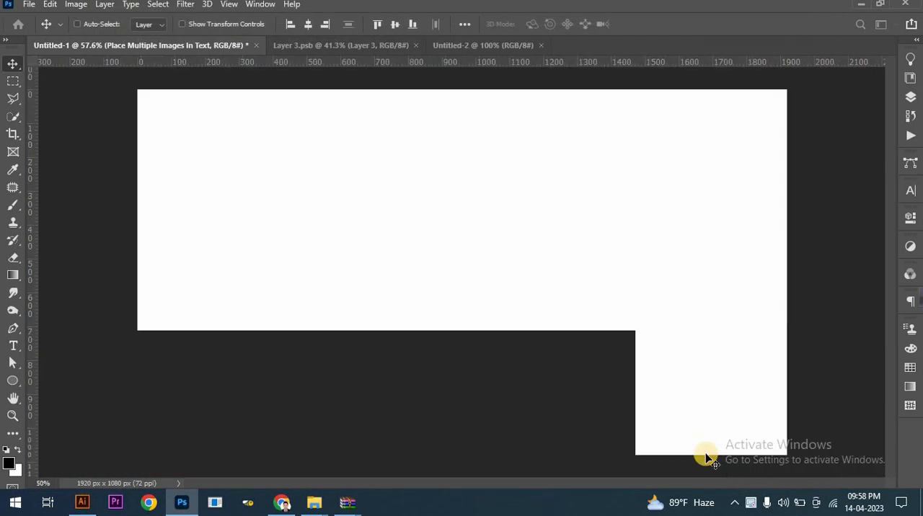
click(906, 105)
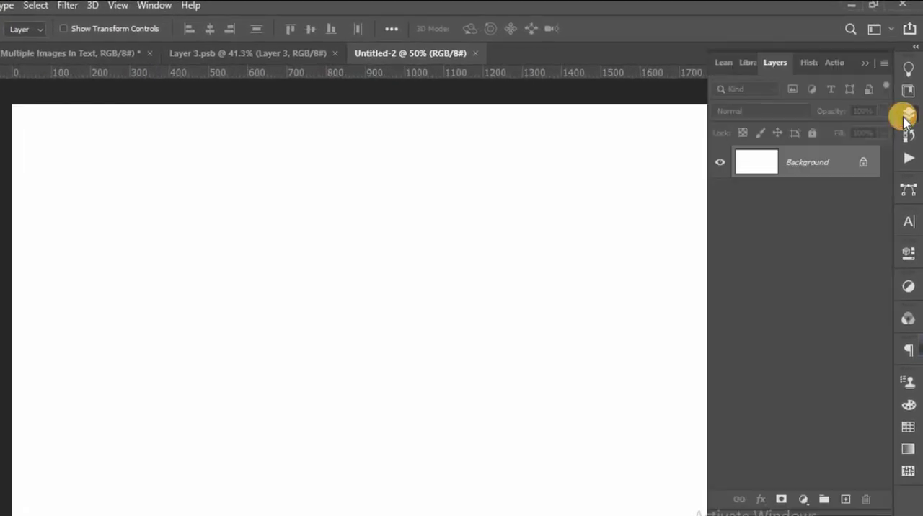
click(805, 501)
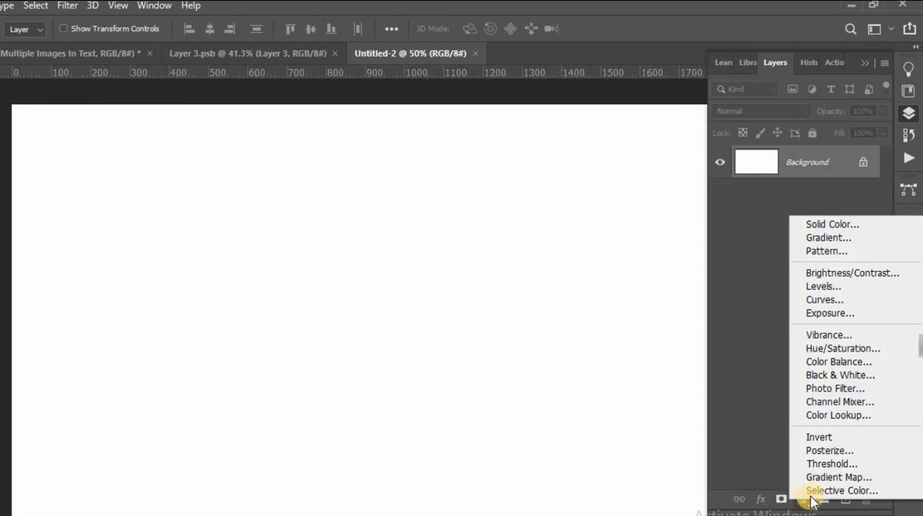
click(833, 224)
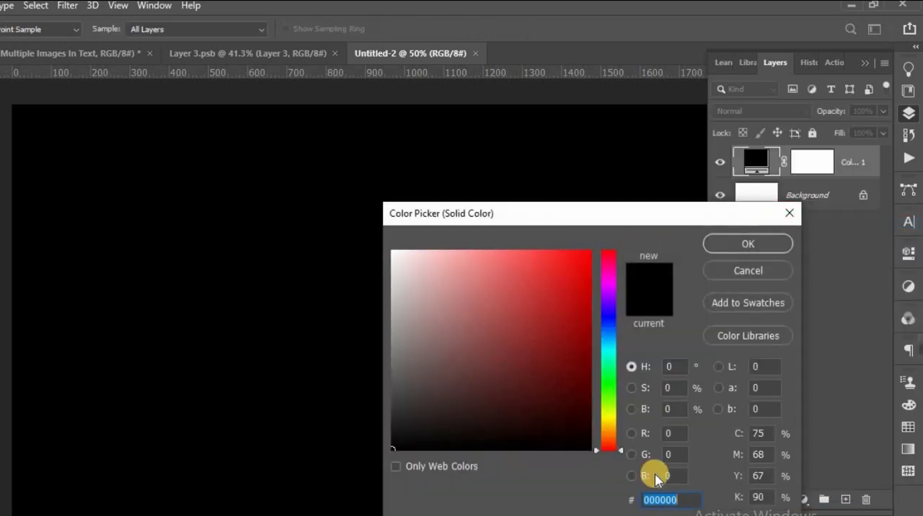
text(d98698)
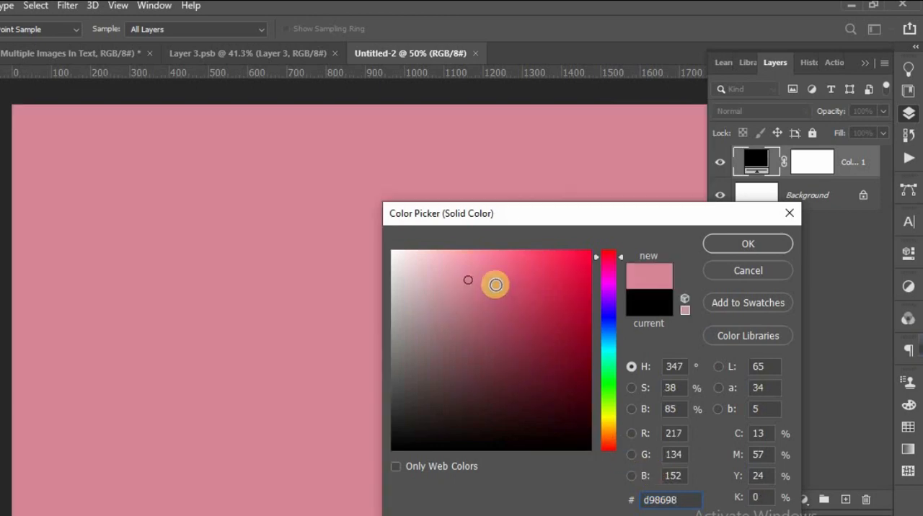
click(465, 274)
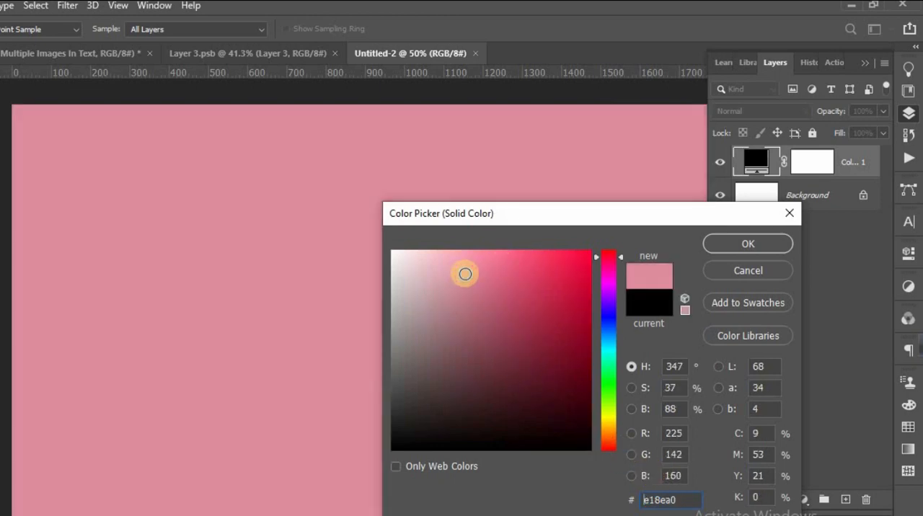
click(748, 244)
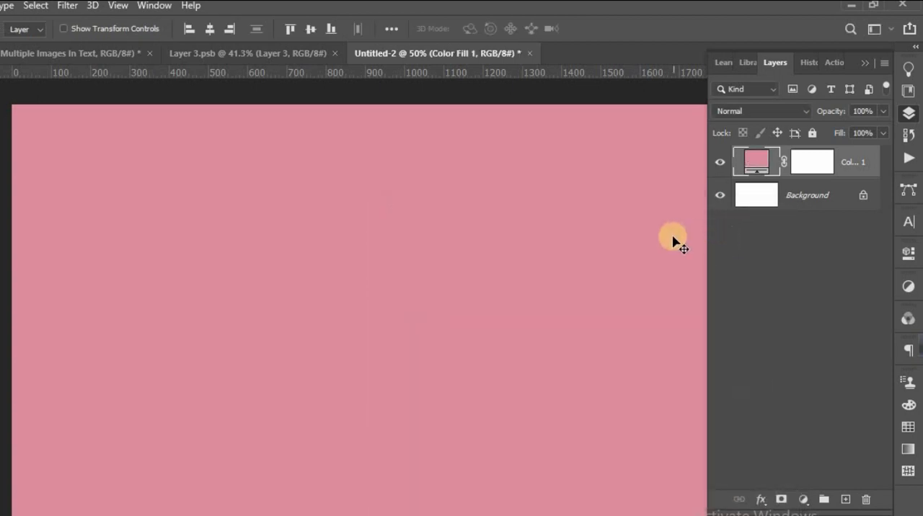
Add a new empty layer above the color fill and set the Type tool's font to Geoparody Heavy.
click(845, 499)
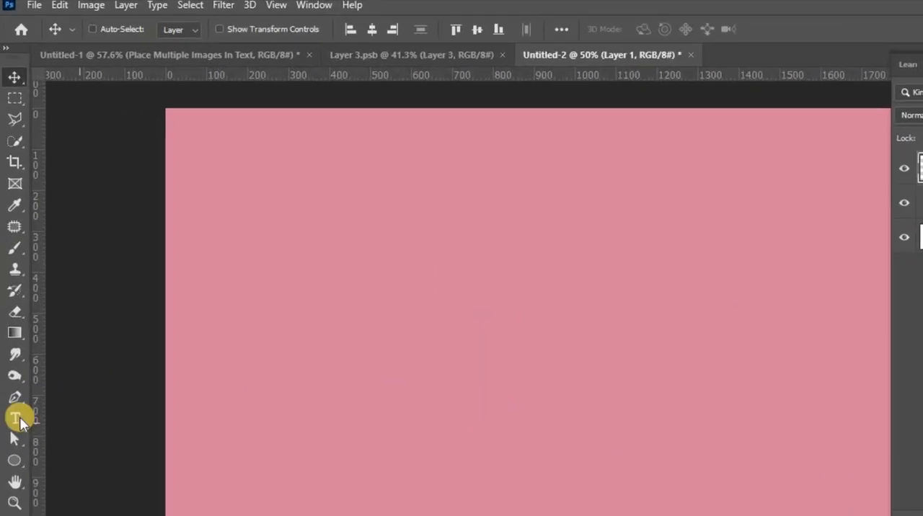
click(13, 346)
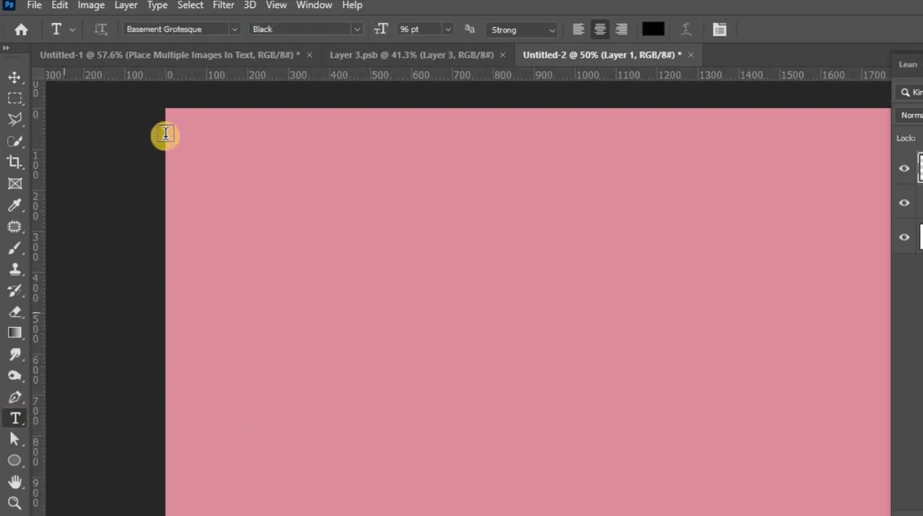
click(188, 31)
text(g)
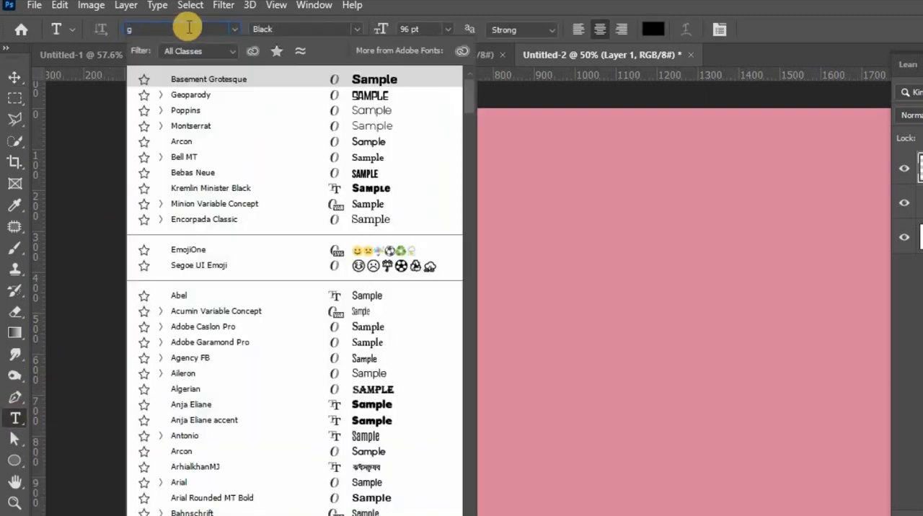
text(eoparody)
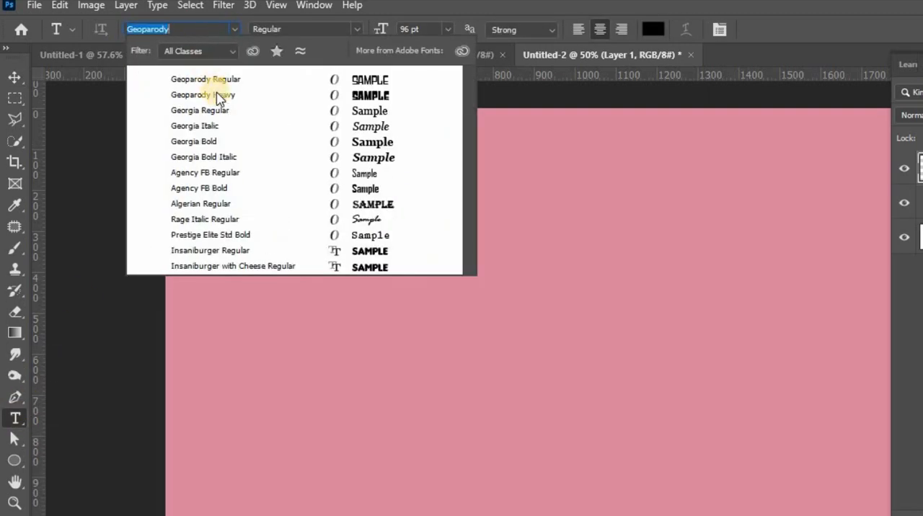
click(216, 95)
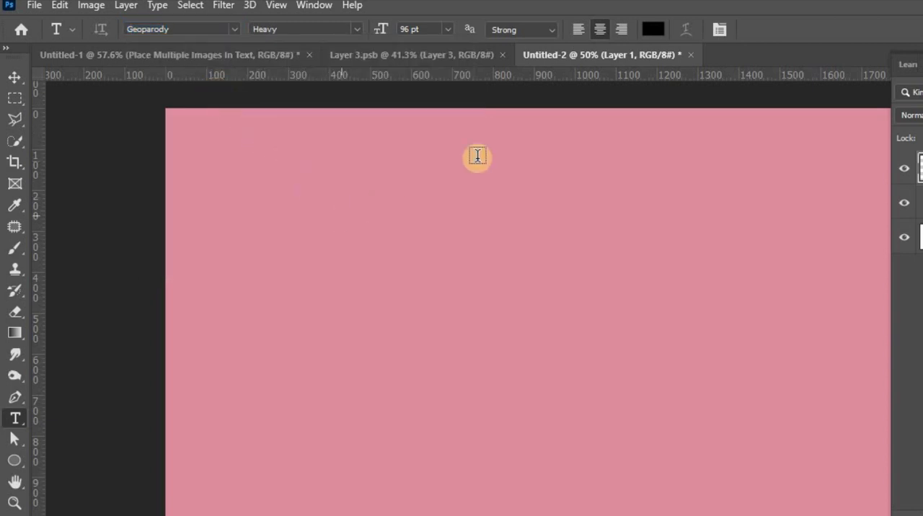
Set the text color to white and the font size to 350 pt.
click(653, 29)
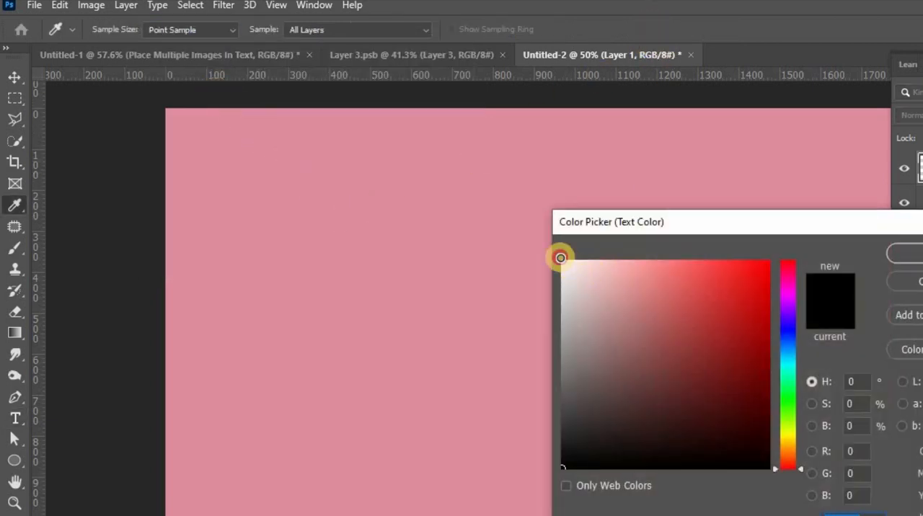
click(563, 260)
click(908, 254)
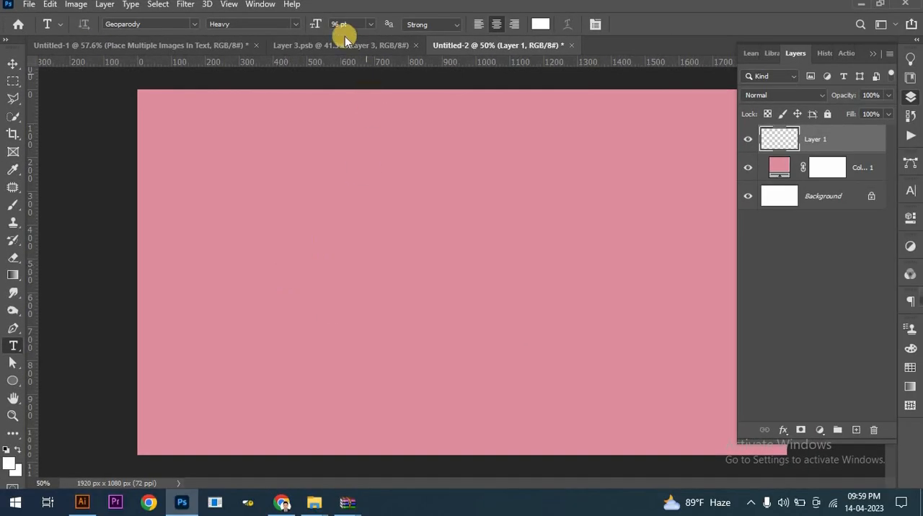
drag(313, 27, 482, 27)
Add the text HAPPY to the canvas and move it fully inside the canvas's left edge.
click(316, 260)
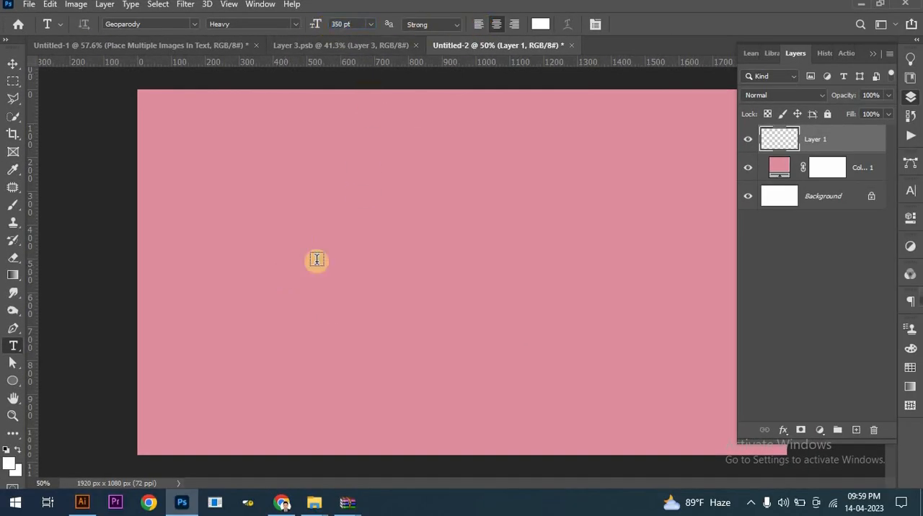
click(269, 278)
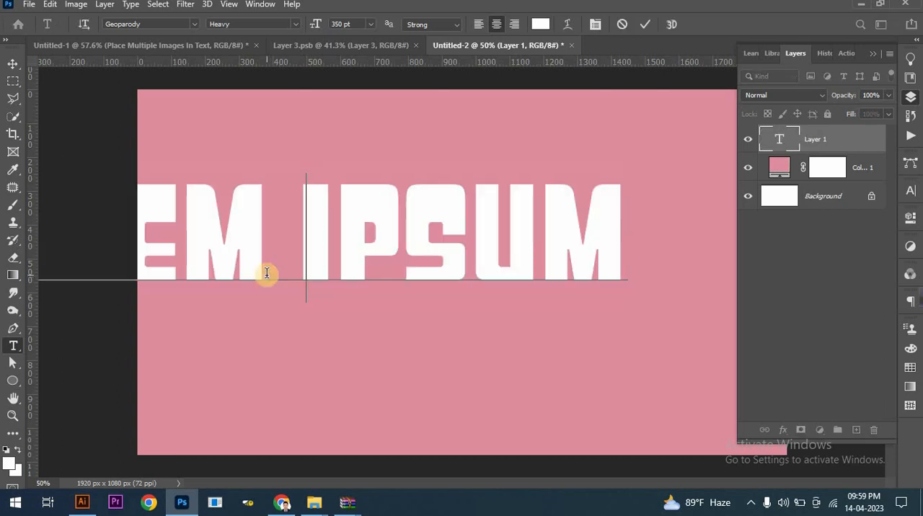
text(HAPPY)
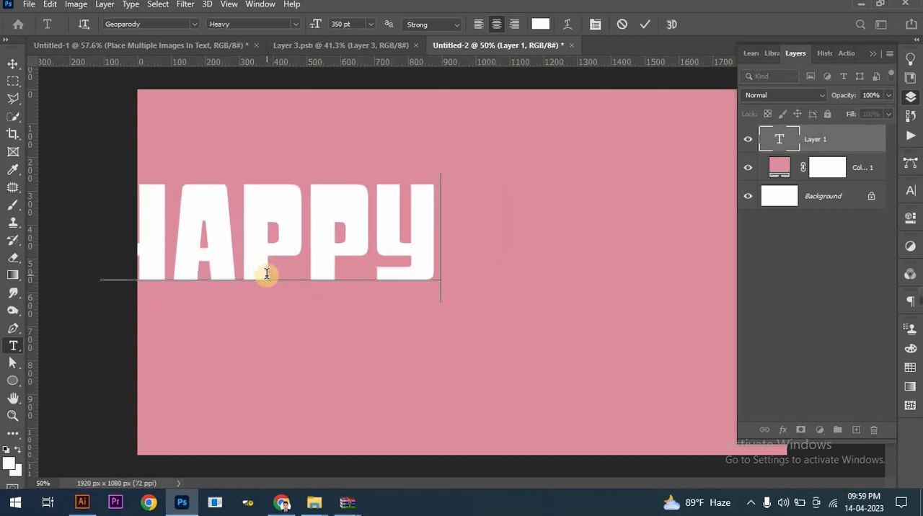
click(645, 27)
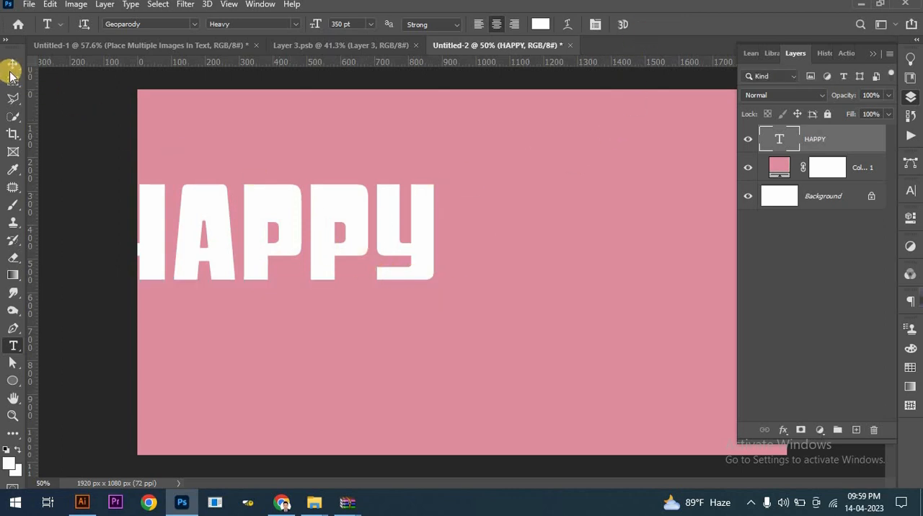
key(v)
drag(258, 213, 313, 241)
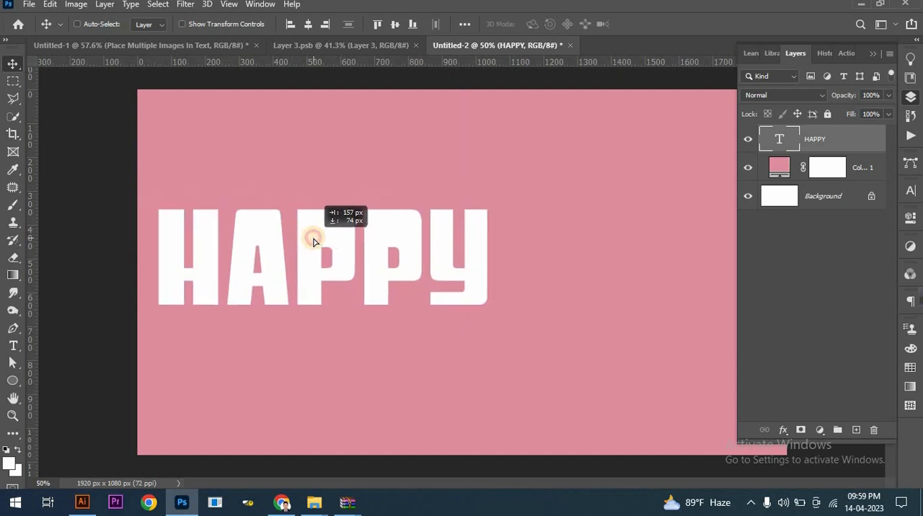
Scale the HAPPY text to about 182% so it nearly spans the canvas, and center it horizontally.
click(875, 58)
key(ctrl+t)
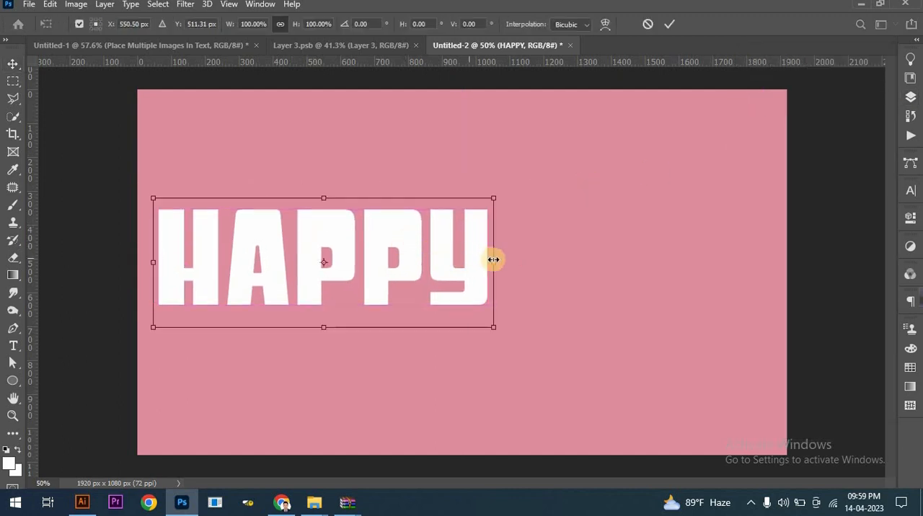
drag(493, 259, 777, 267)
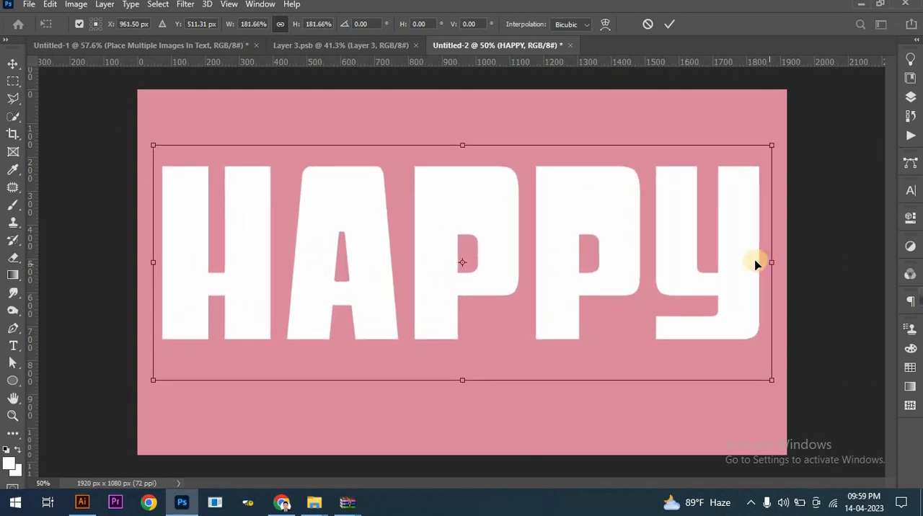
click(665, 25)
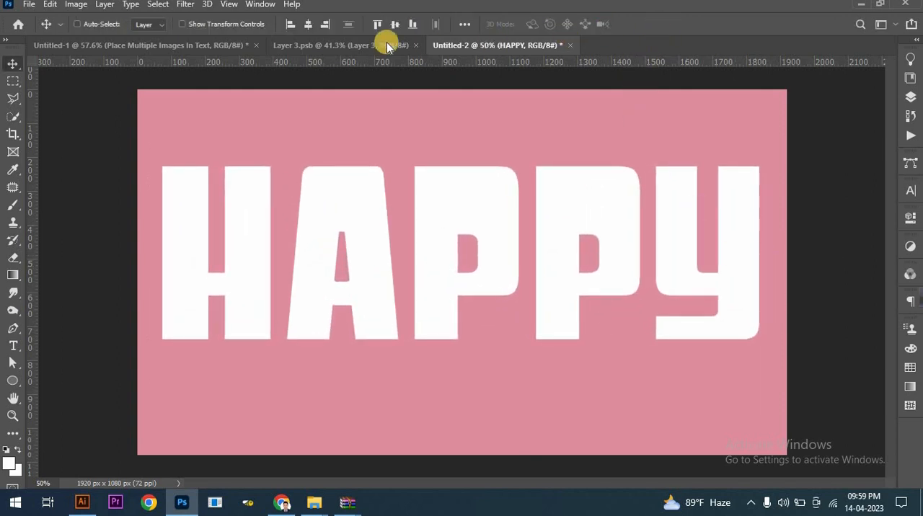
click(308, 29)
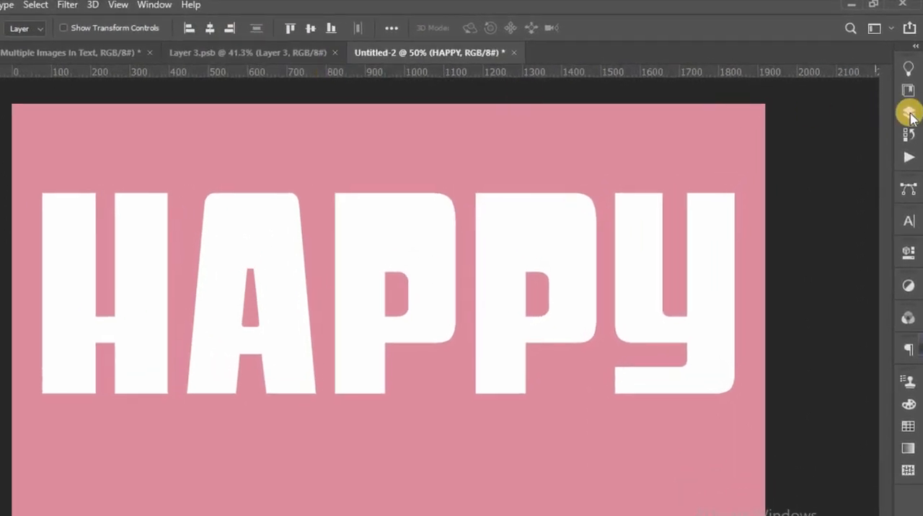
Convert the HAPPY text layer to a shape layer.
click(909, 114)
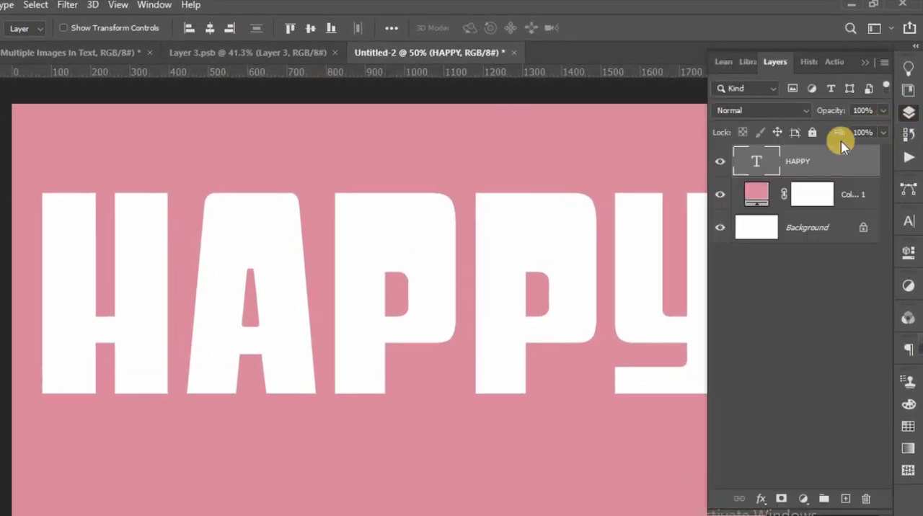
right_click(802, 163)
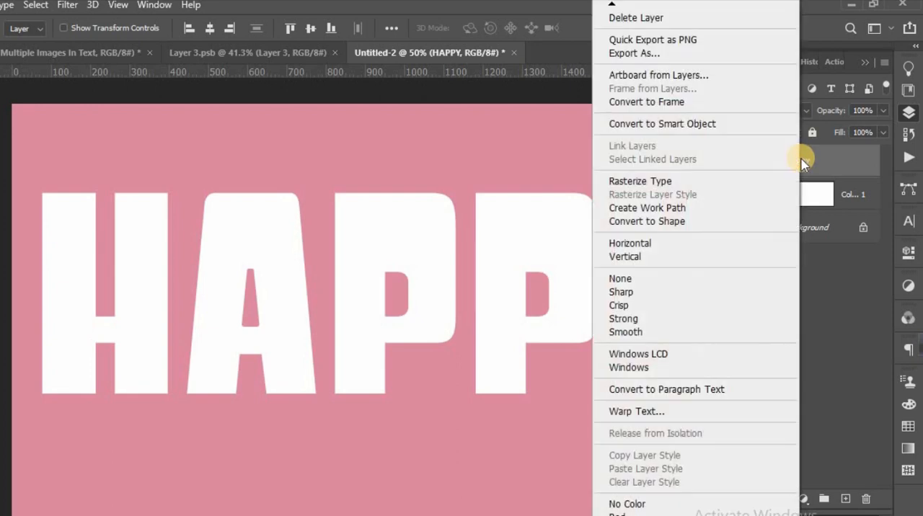
click(675, 222)
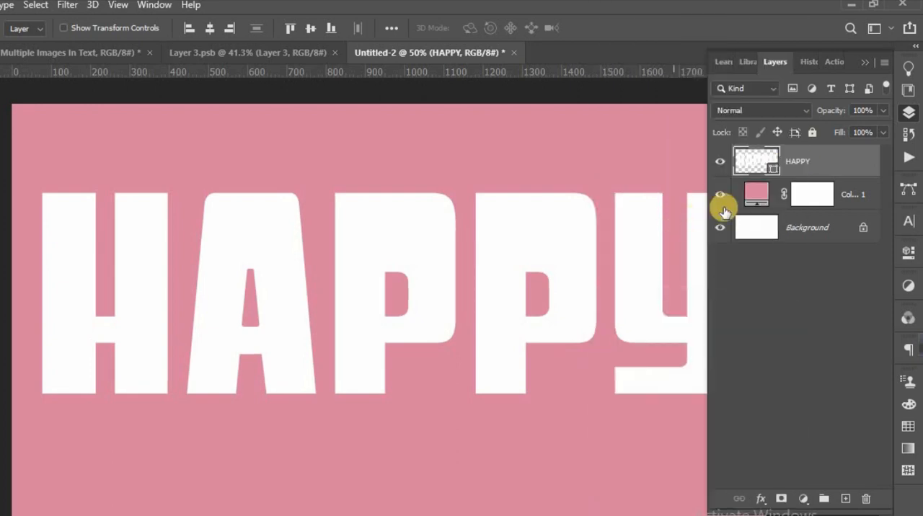
Duplicate the HAPPY shape layer four times and hide all four copies.
drag(802, 163, 847, 505)
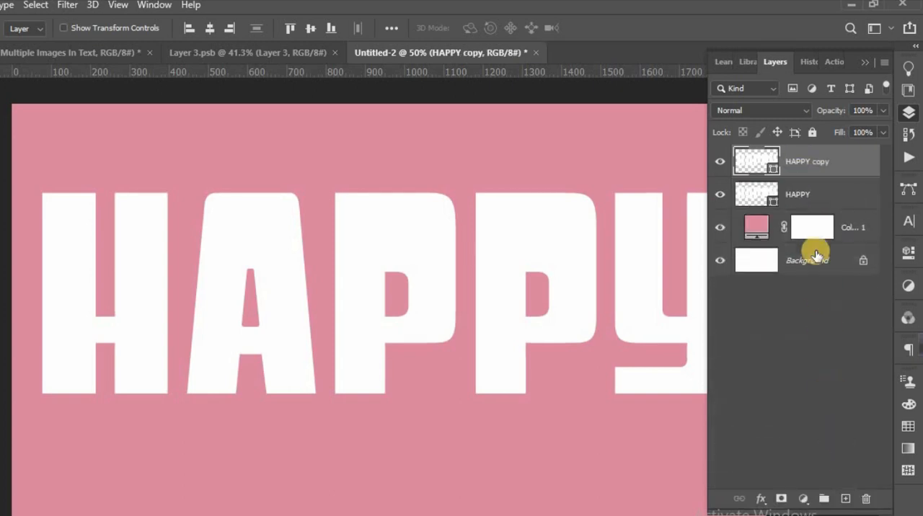
drag(814, 158, 847, 499)
drag(809, 163, 846, 498)
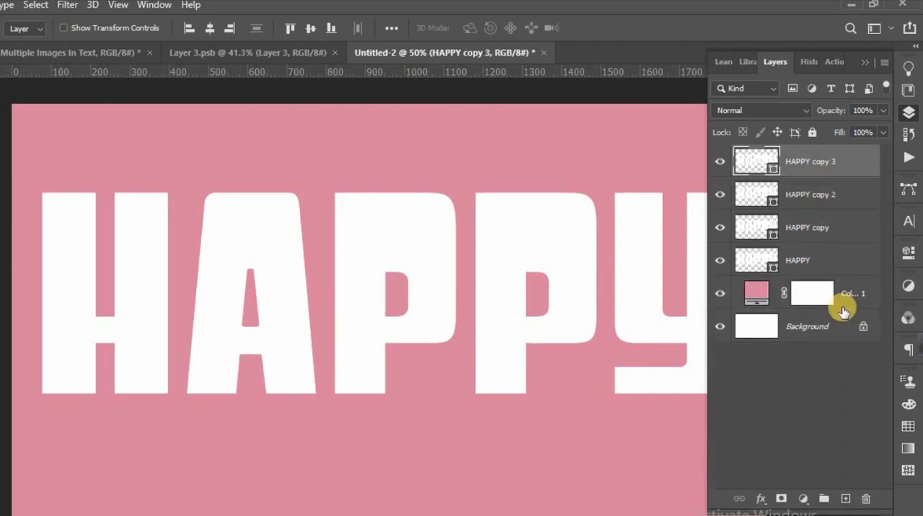
drag(818, 159, 846, 498)
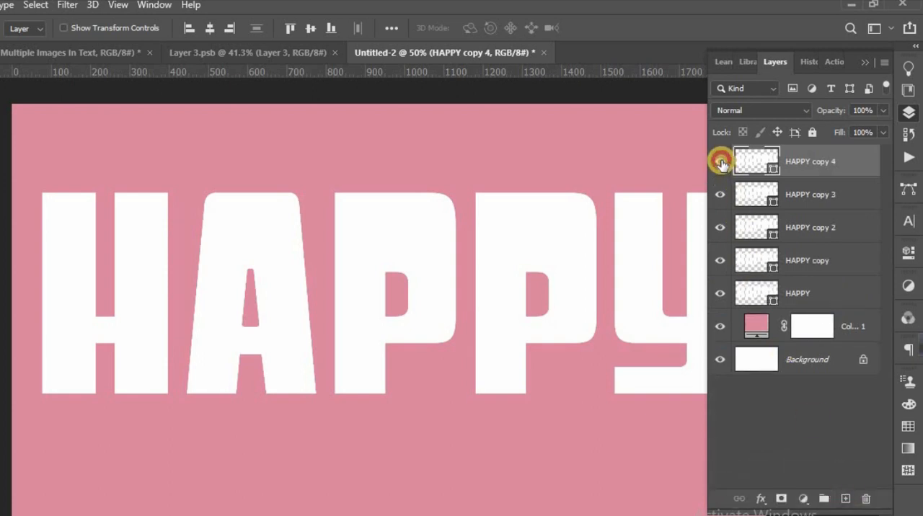
drag(722, 163, 720, 265)
Delete the A, both Ps and the Y from the original HAPPY shape layer, leaving only the H.
click(799, 294)
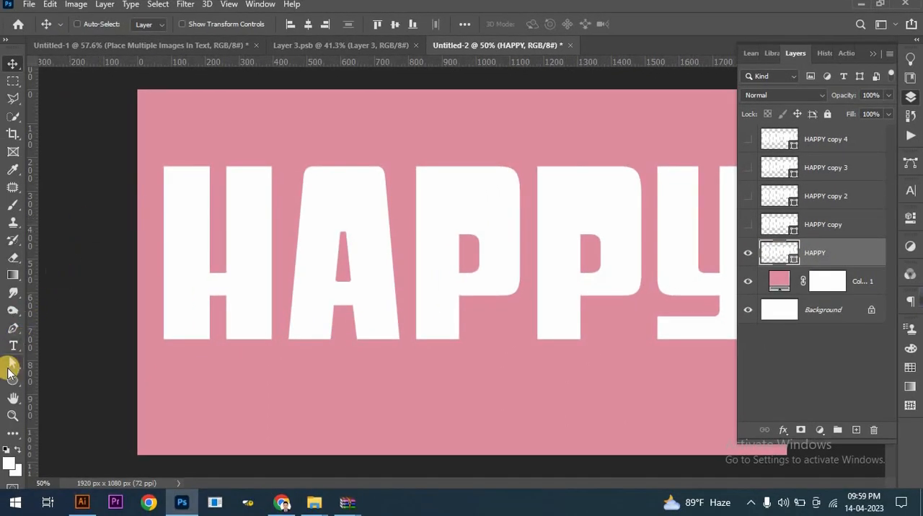
click(11, 366)
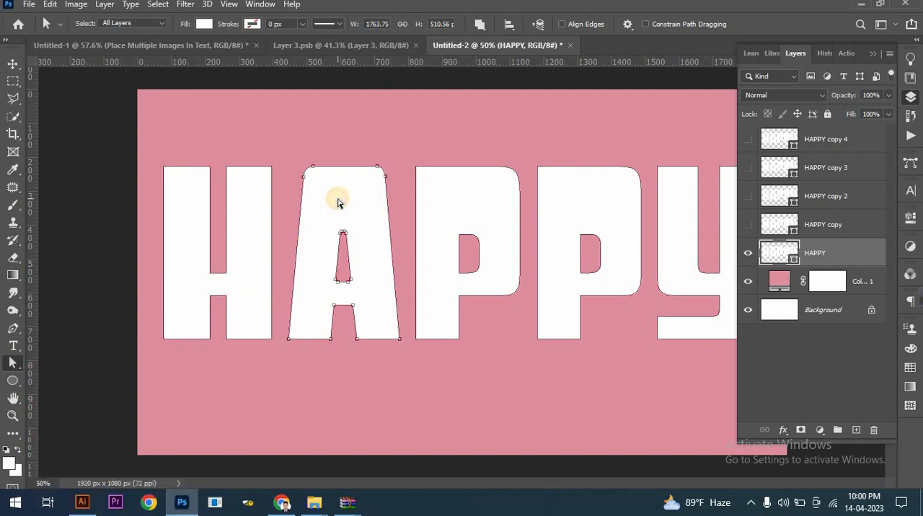
key(Delete)
click(466, 197)
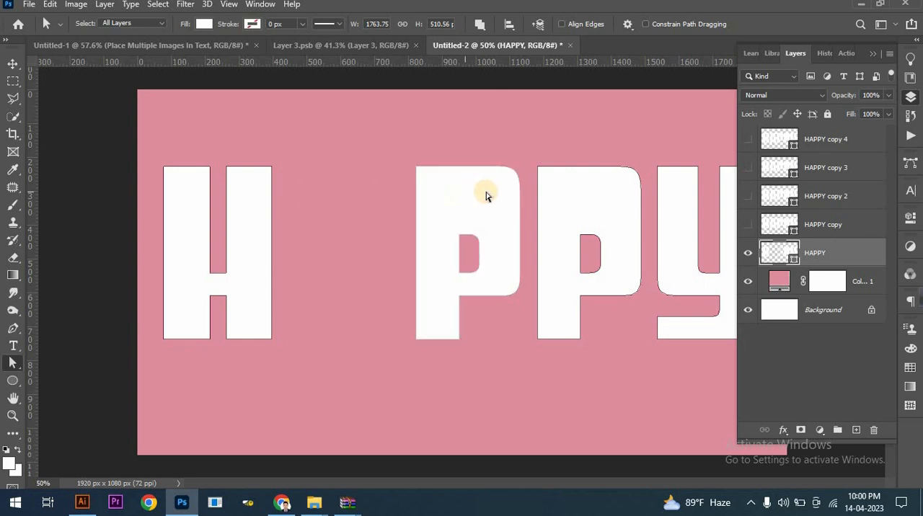
key(Delete)
click(582, 197)
key(Delete)
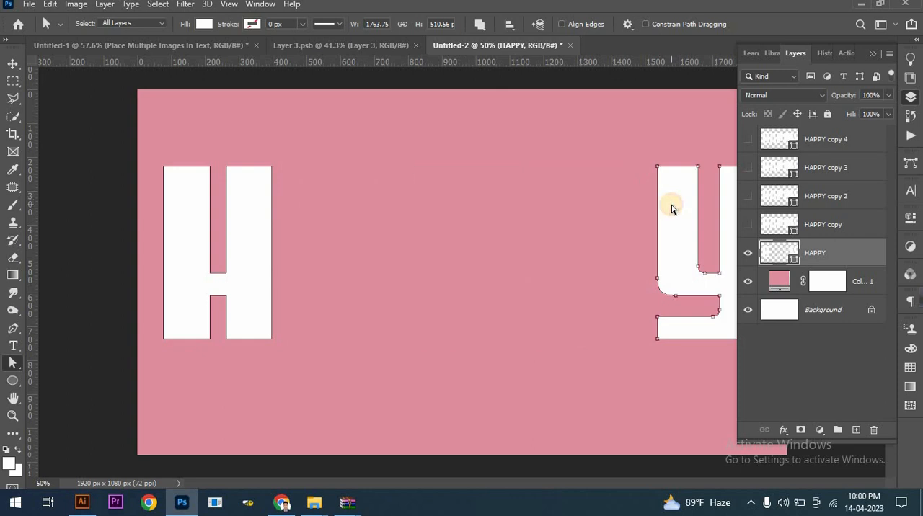
click(671, 208)
key(Delete)
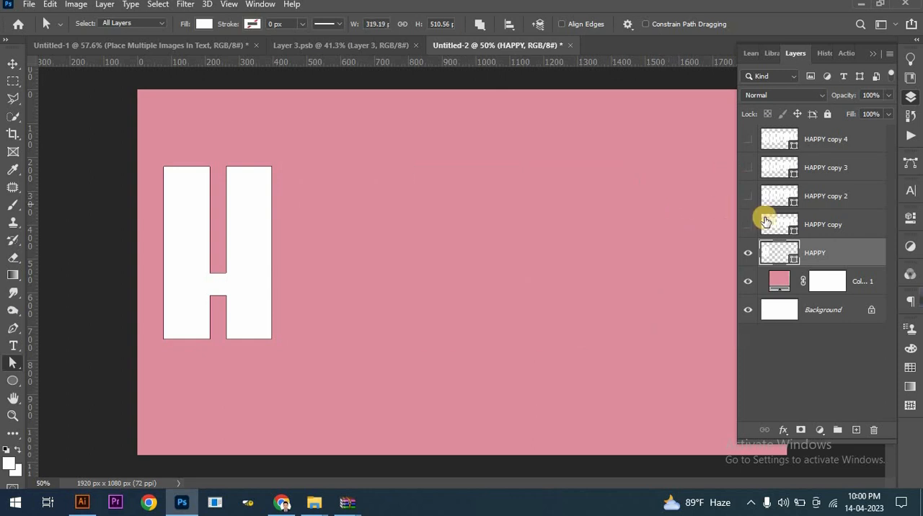
Hide the H layer, show HAPPY copy, and delete its H, both Ps and the Y, leaving only the A.
click(748, 254)
click(748, 224)
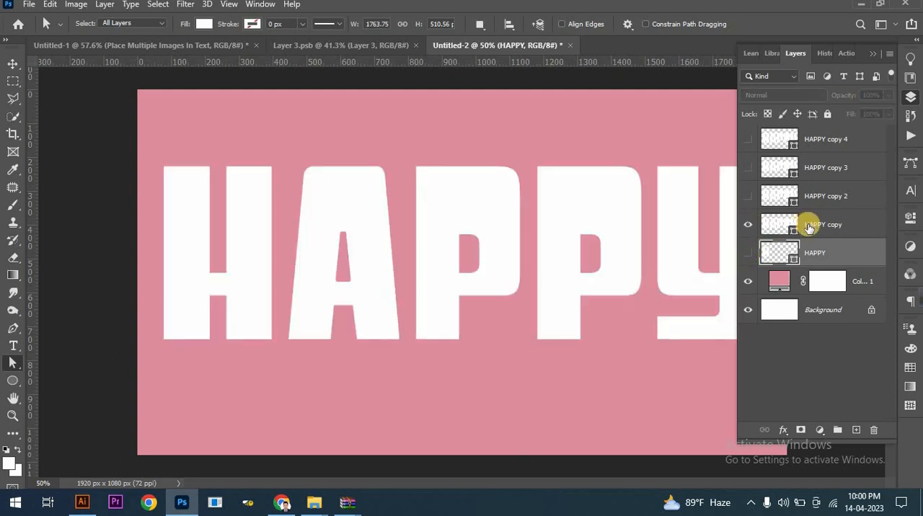
click(756, 225)
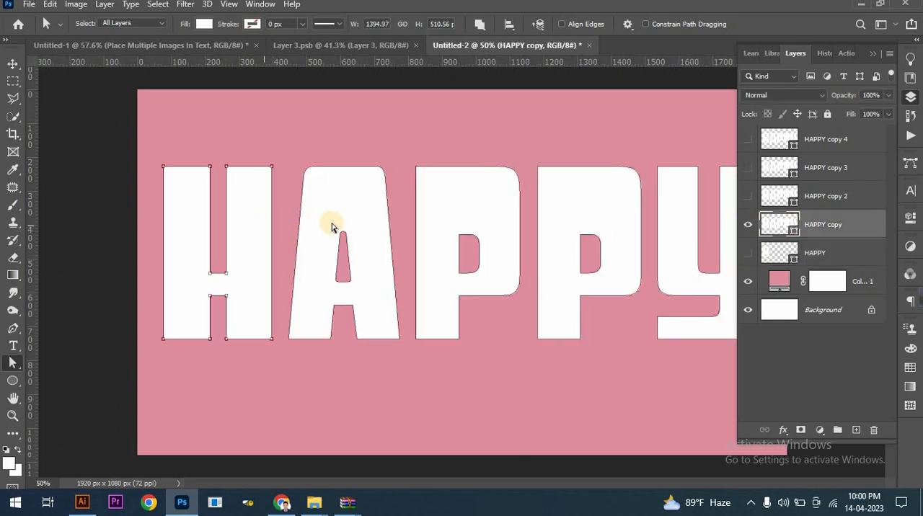
key(Delete)
click(470, 223)
key(Delete)
click(560, 206)
key(Delete)
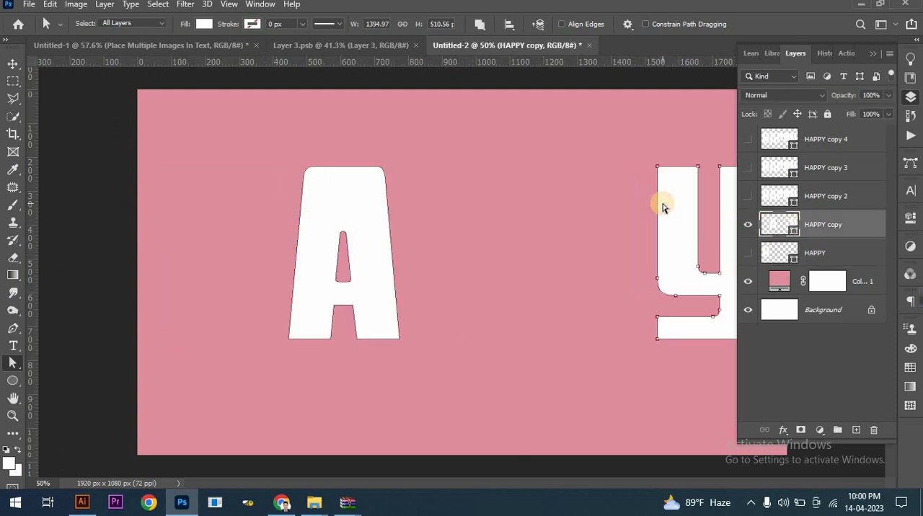
click(662, 206)
key(Delete)
Show HAPPY copy 2 in place of HAPPY copy and delete every letter from it except the first P.
click(748, 196)
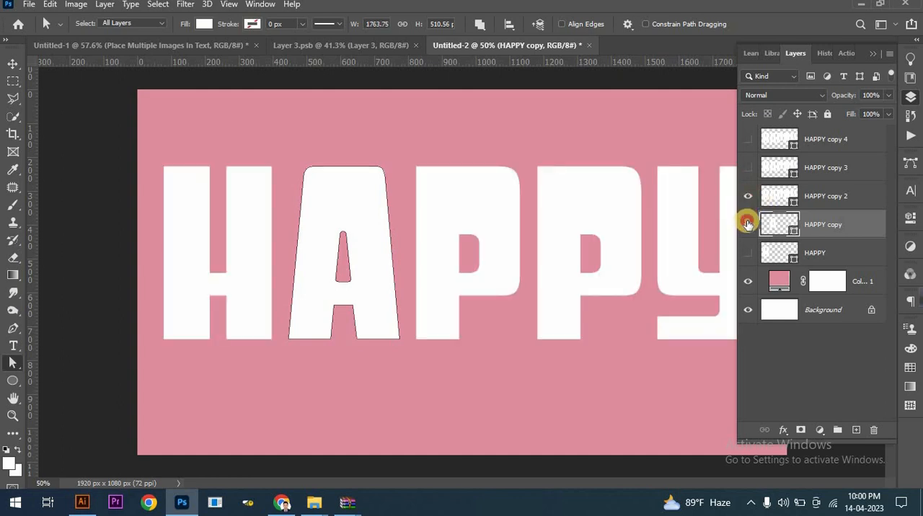
click(748, 225)
click(766, 193)
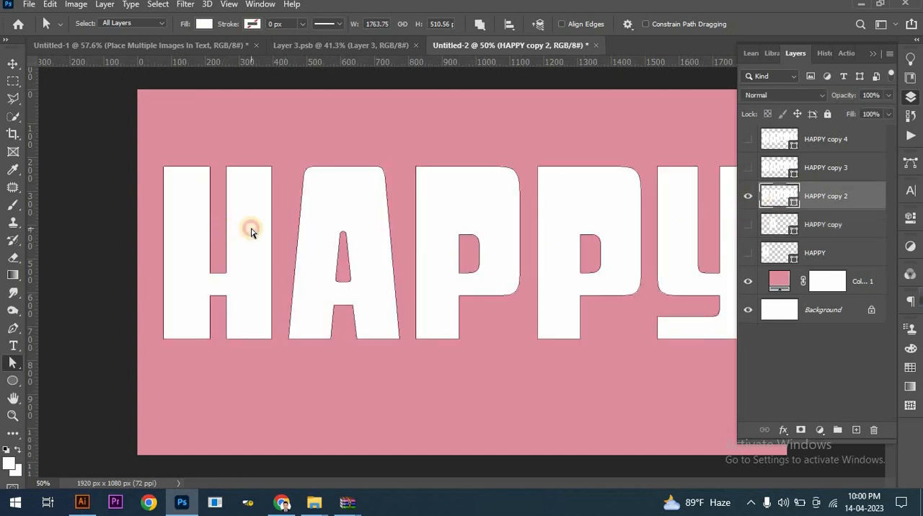
key(Delete)
click(379, 214)
key(Delete)
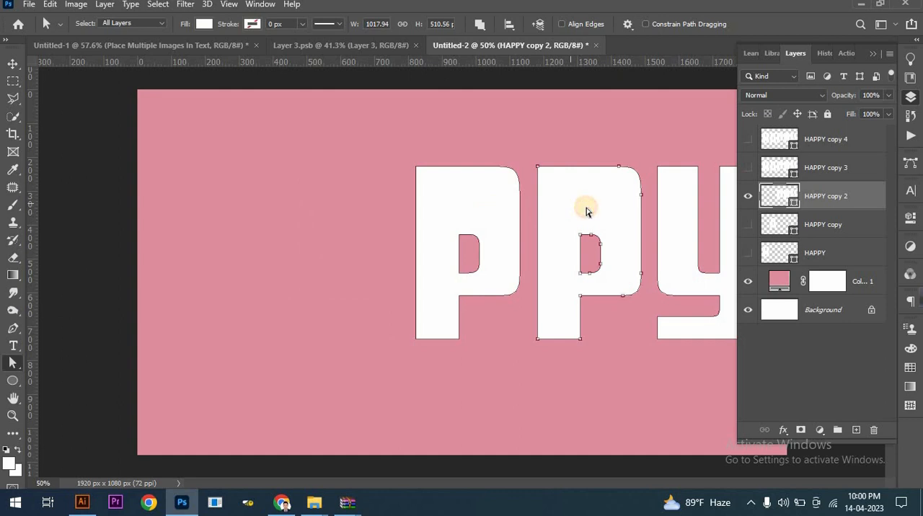
key(Delete)
key(Delete)
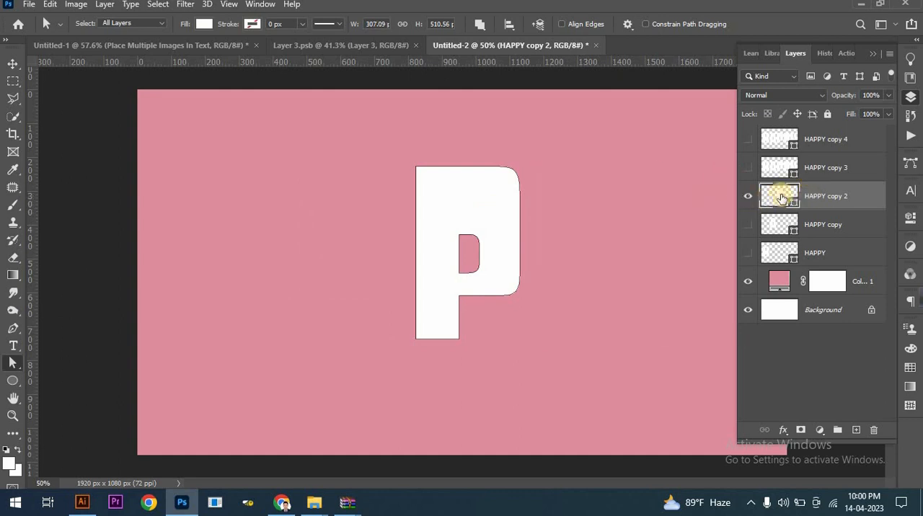
Show HAPPY copy 3 in place of HAPPY copy 2 and delete every letter from it except the second P.
click(751, 196)
click(748, 167)
click(819, 168)
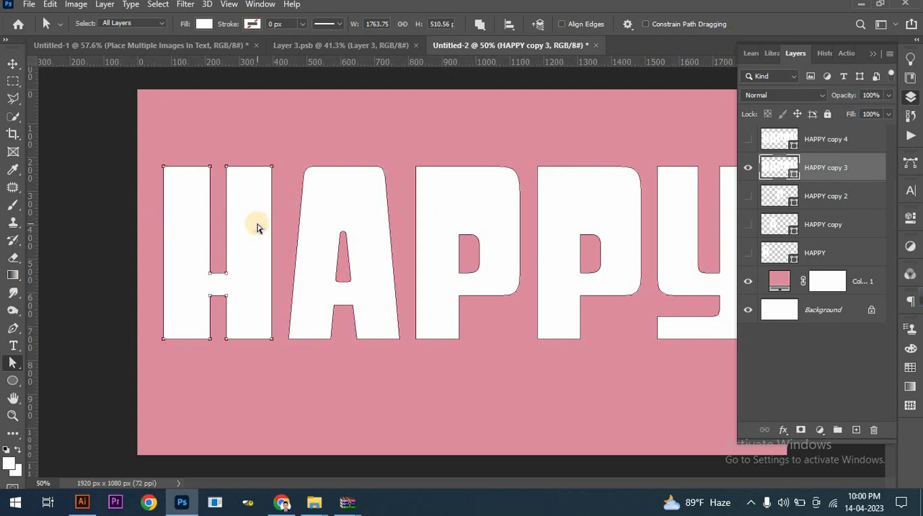
key(Delete)
click(330, 201)
key(Delete)
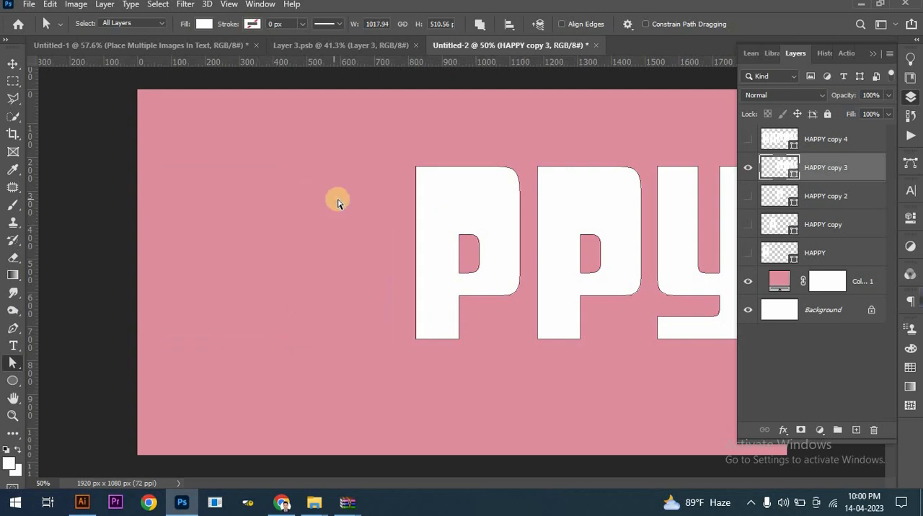
key(Delete)
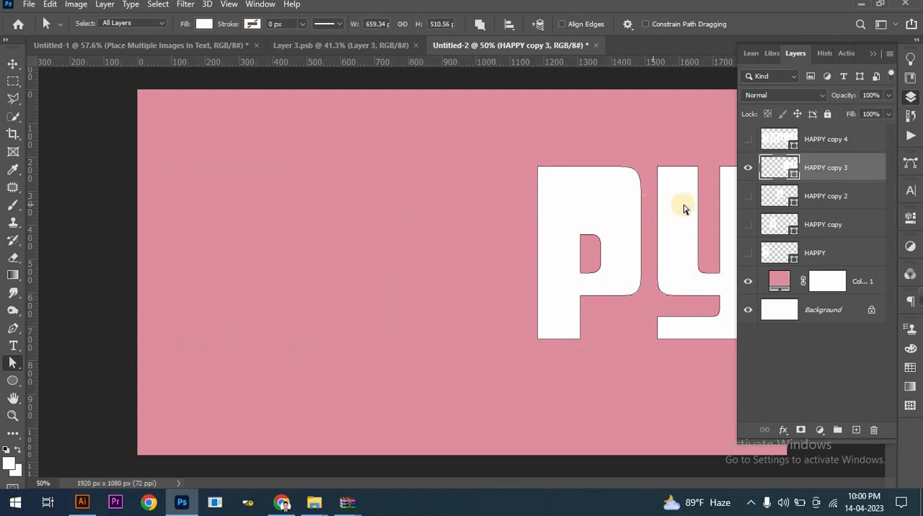
click(683, 207)
key(Delete)
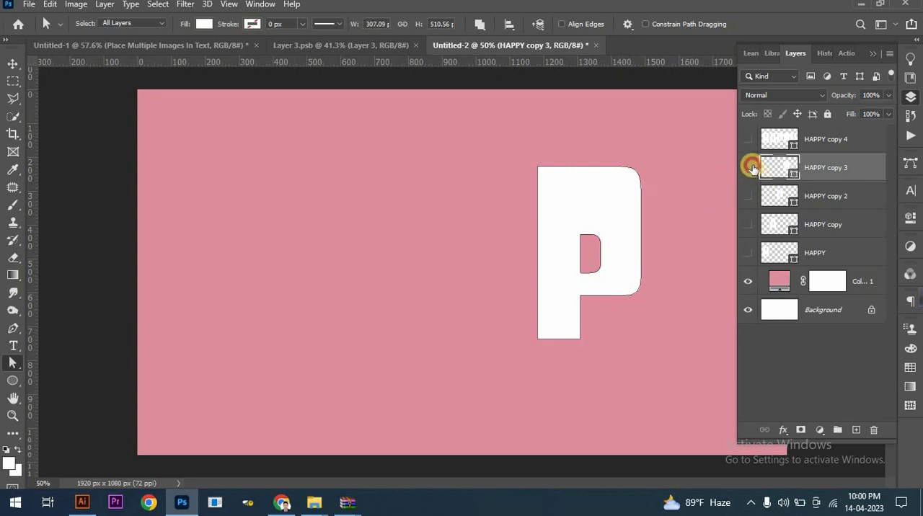
Show HAPPY copy 4 in place of HAPPY copy 3 and delete every letter from it except the Y.
click(752, 167)
click(748, 138)
click(873, 139)
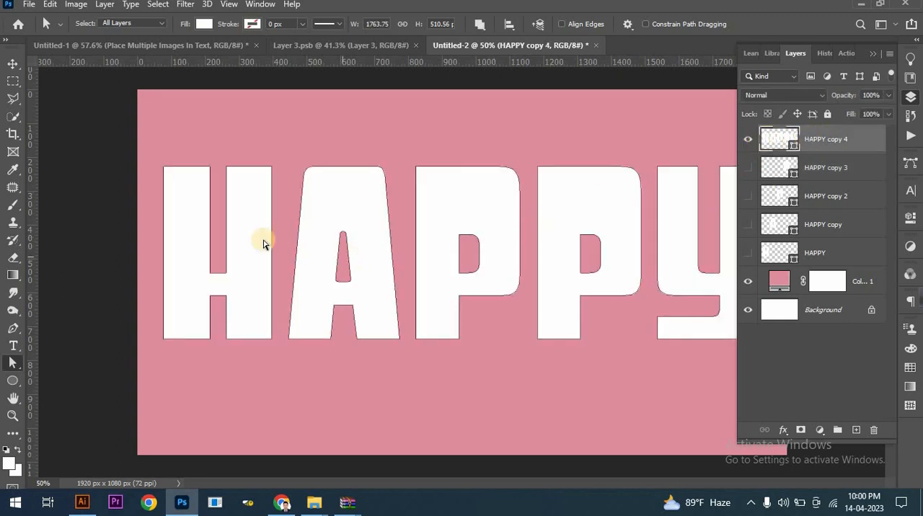
key(Delete)
click(340, 202)
key(Delete)
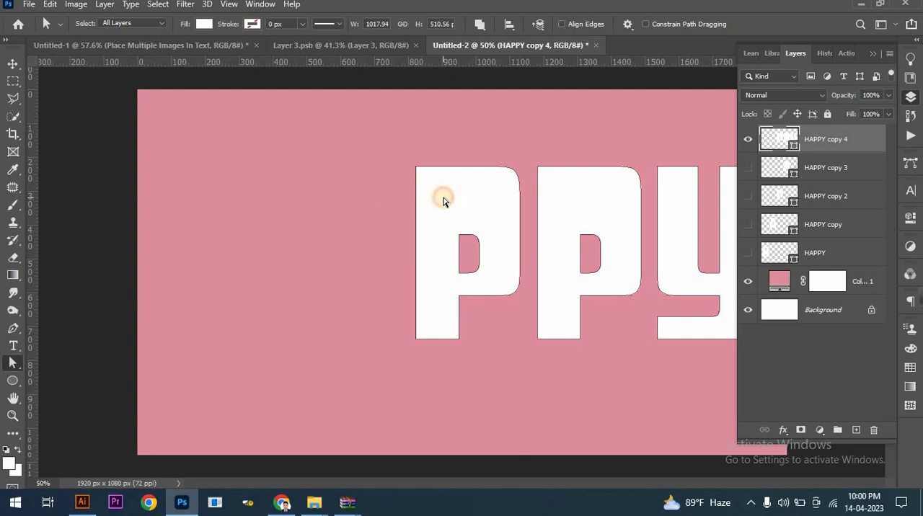
click(462, 200)
key(Delete)
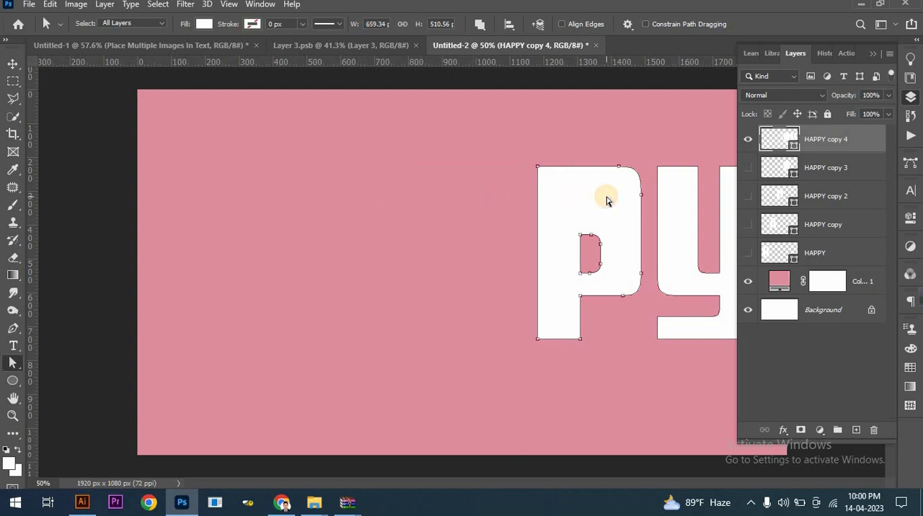
click(606, 200)
key(Delete)
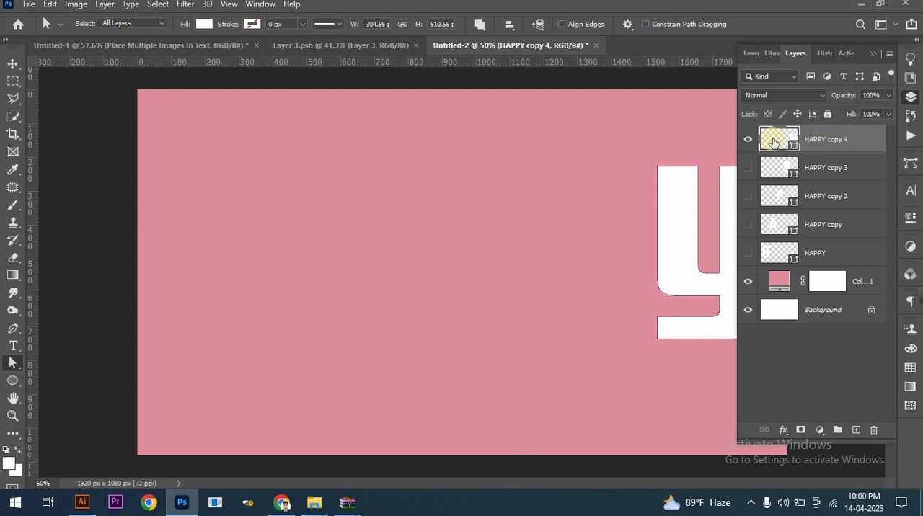
Hide HAPPY copy 4, then show and select the HAPPY layer containing the H.
click(13, 63)
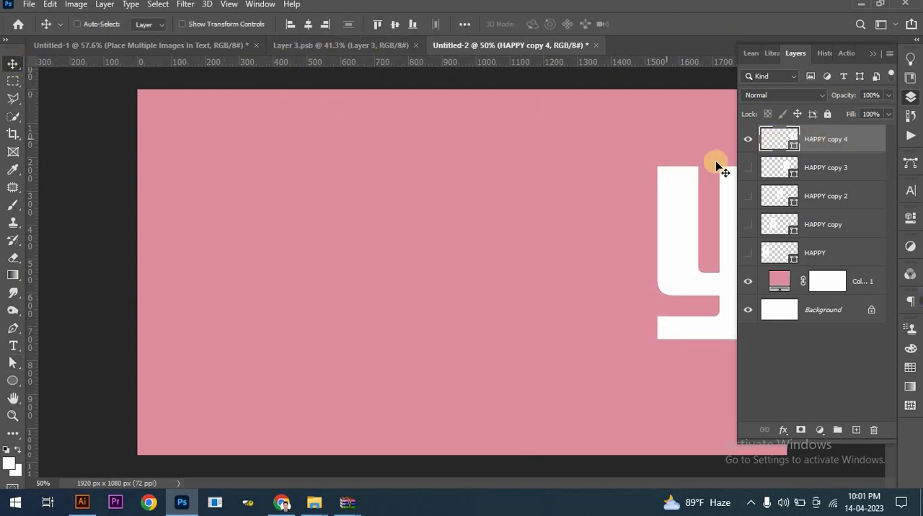
click(747, 140)
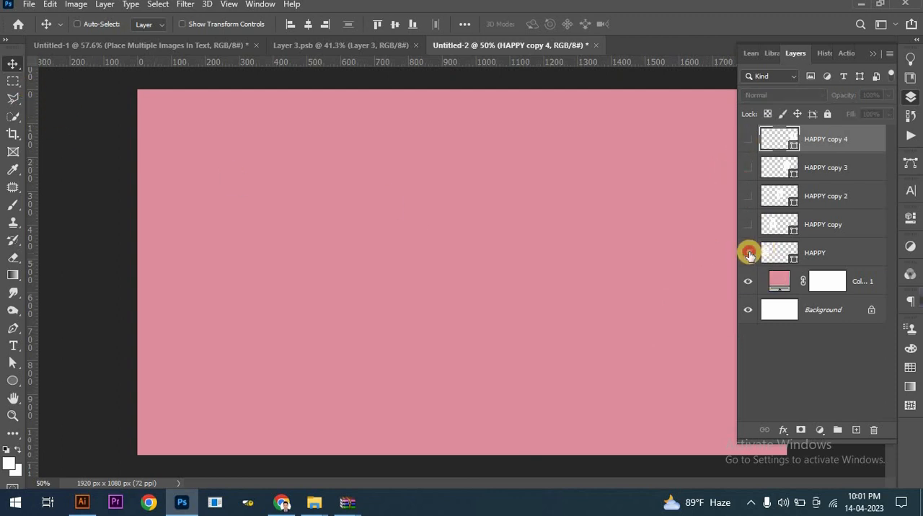
click(750, 254)
click(820, 254)
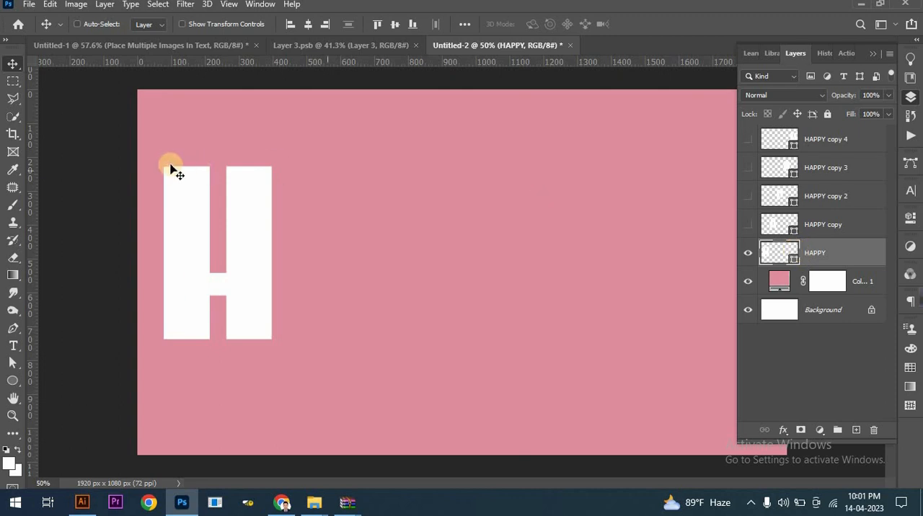
Copy the group photo from Layer 3.psb into Untitled-2 above the HAPPY layer and clip it to the H.
click(343, 42)
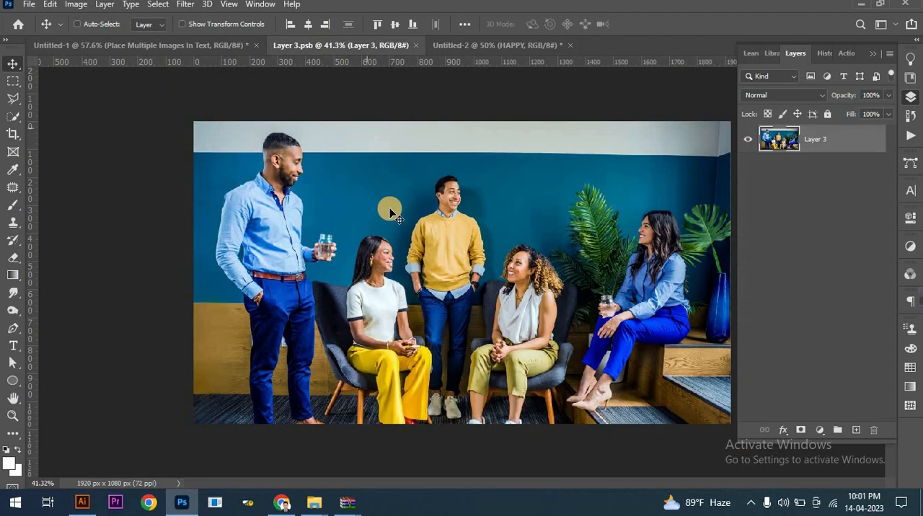
drag(425, 175, 337, 269)
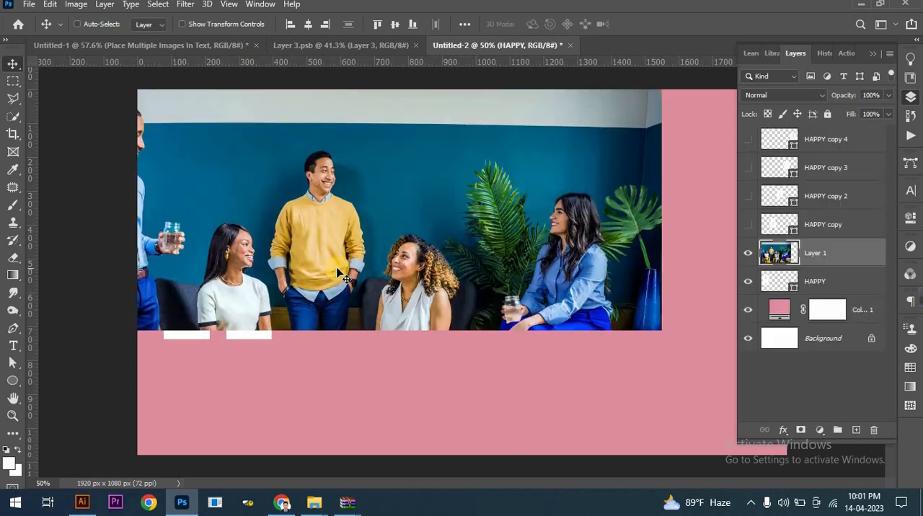
right_click(822, 255)
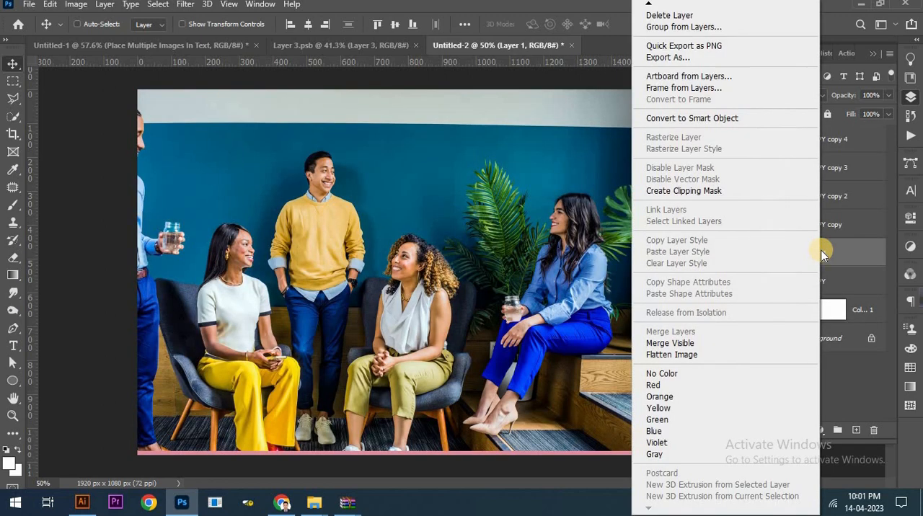
click(710, 191)
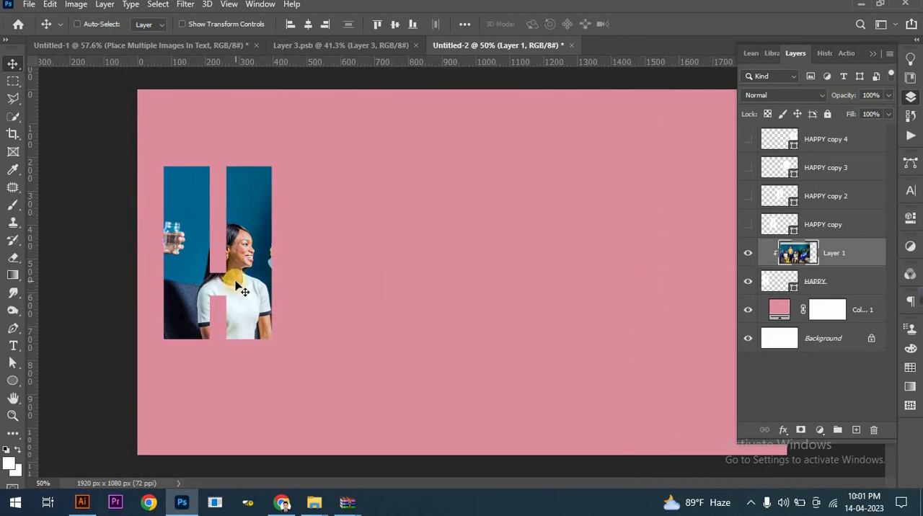
Move the clipped photo to about X 780 px, Y 738 px so the standing man in blue fills the H.
key(ctrl+t)
drag(298, 281, 308, 349)
key(Left)
key(Left)
key(Left)
key(Left)
key(Left)
key(Left)
key(Left)
key(Left)
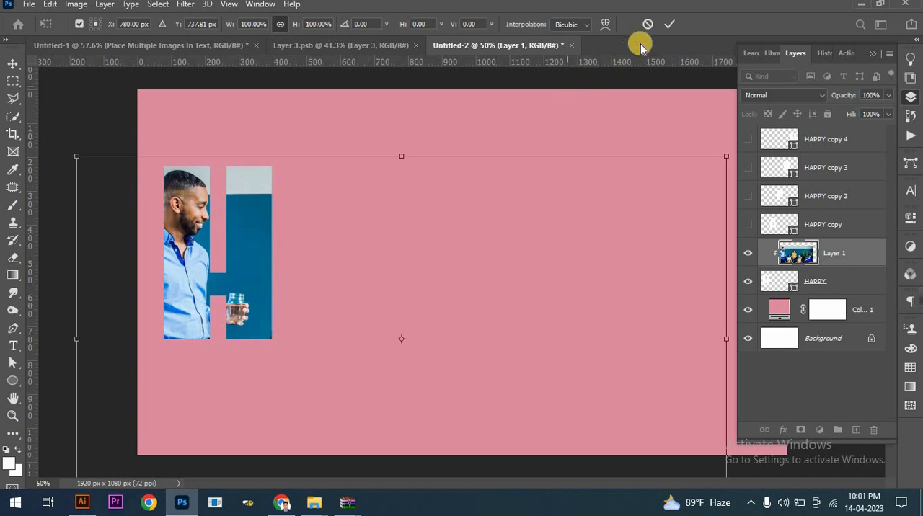
click(669, 25)
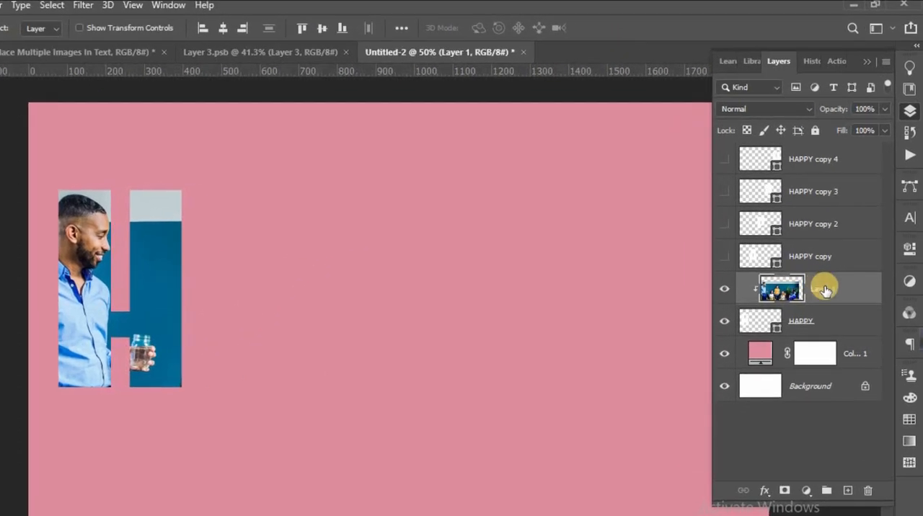
Duplicate the photo layer, place the copy above the visible HAPPY copy layer, and clip it to the A.
drag(826, 289, 850, 486)
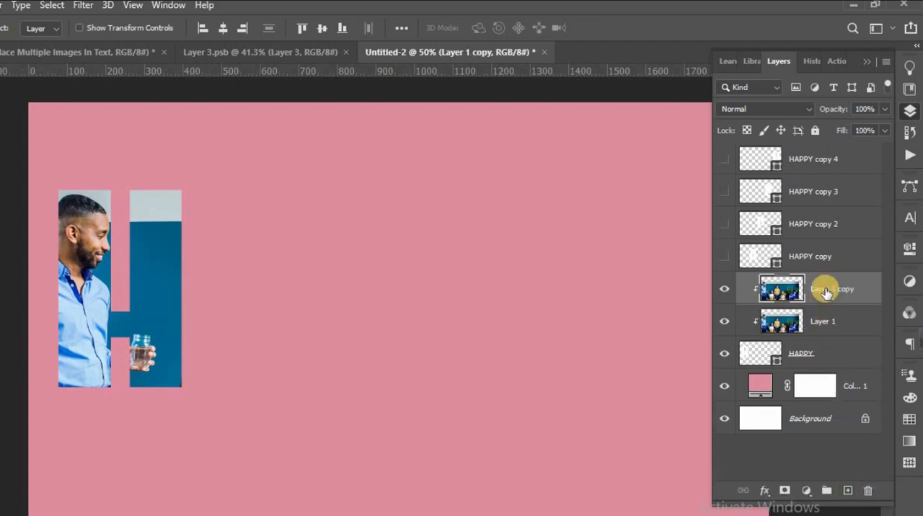
drag(826, 289, 826, 246)
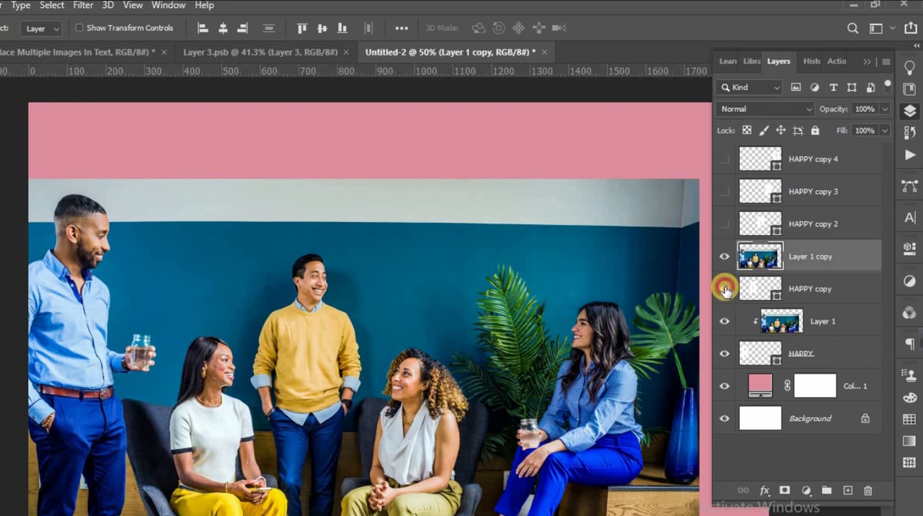
right_click(823, 260)
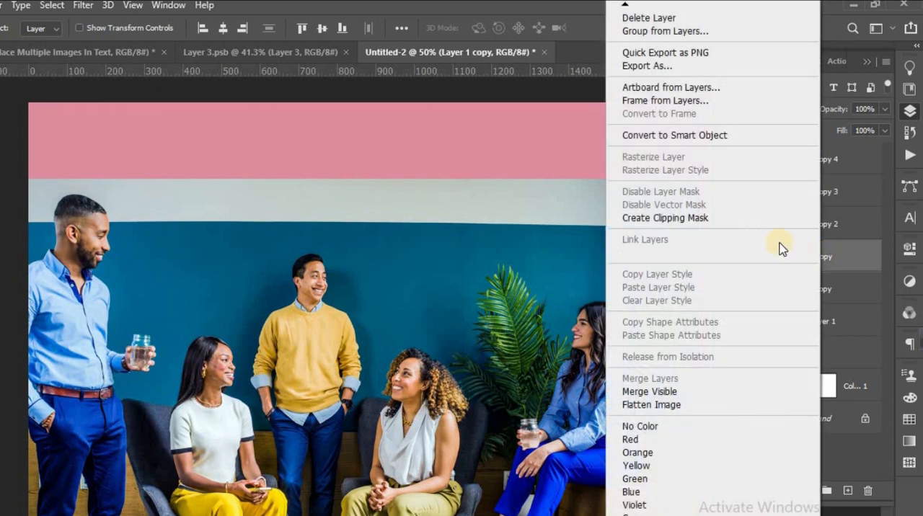
click(737, 221)
Move the photo copy to X 938 px, Y 376 px so the seated woman in the white top fills the A.
drag(304, 276, 300, 137)
key(ctrl+t)
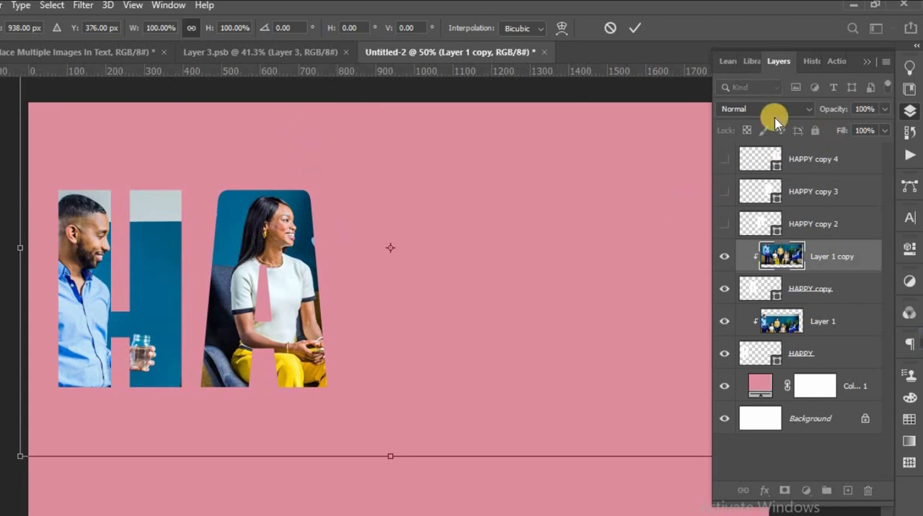
click(635, 27)
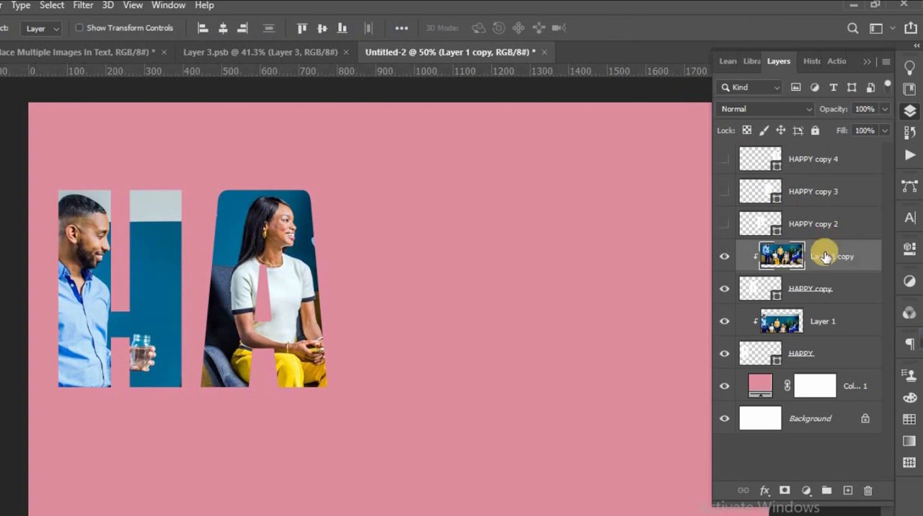
Duplicate Layer 1 copy, place the duplicate above the visible HAPPY copy 2 layer, and clip it to the first P.
drag(826, 262, 849, 489)
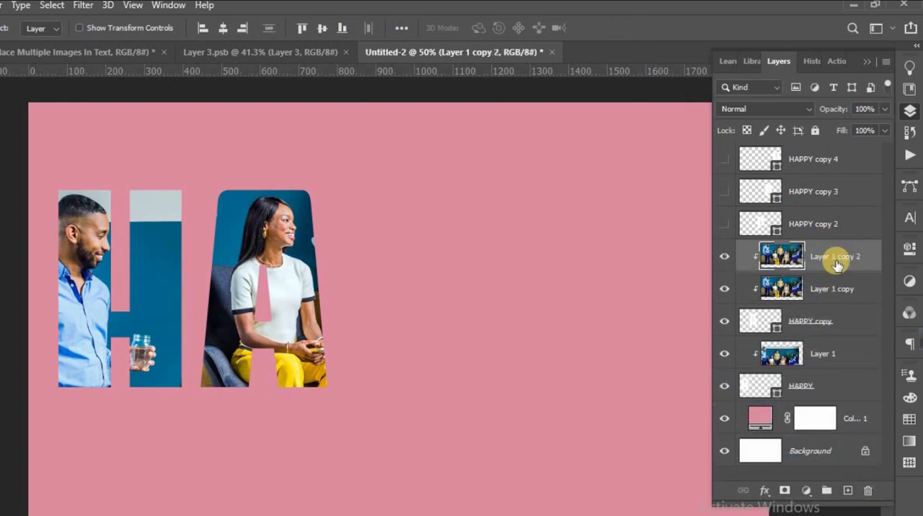
drag(835, 259, 834, 207)
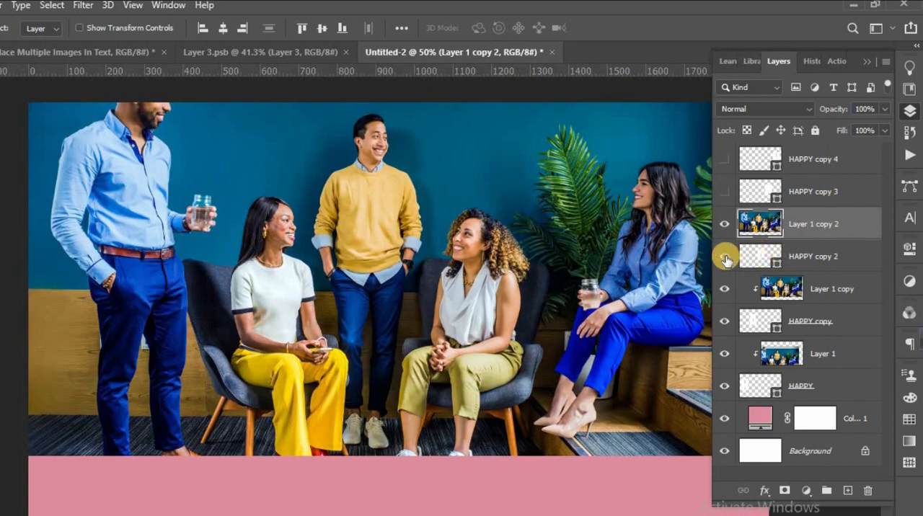
right_click(809, 224)
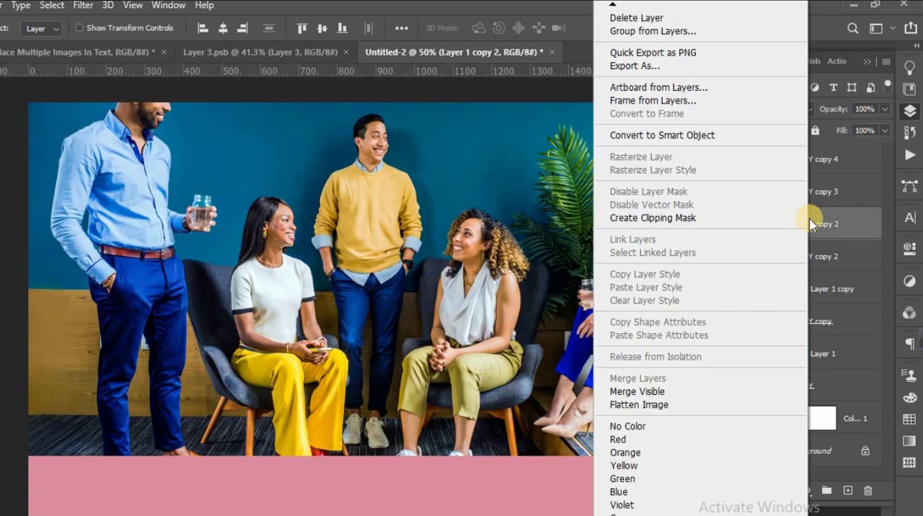
click(750, 216)
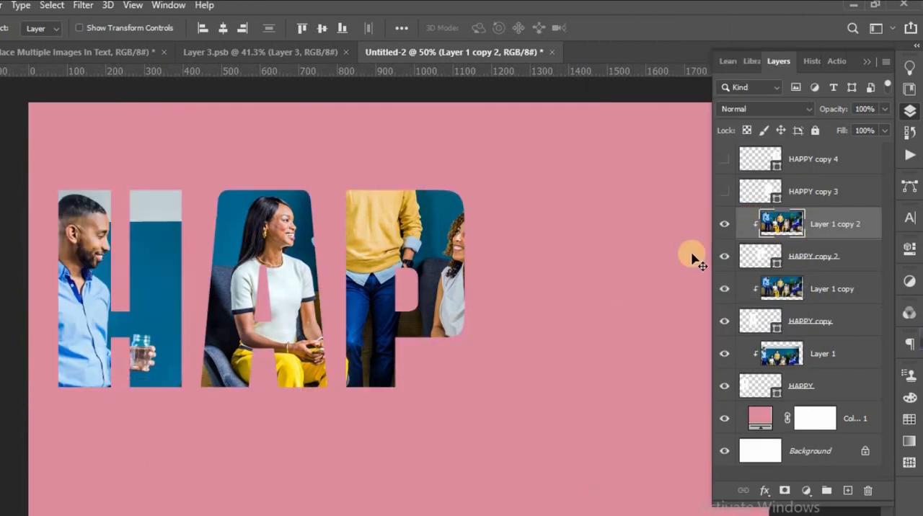
Move the photo copy to about X 1038 px, Y 584 px so the man in the yellow sweater fills the first P.
key(ctrl+t)
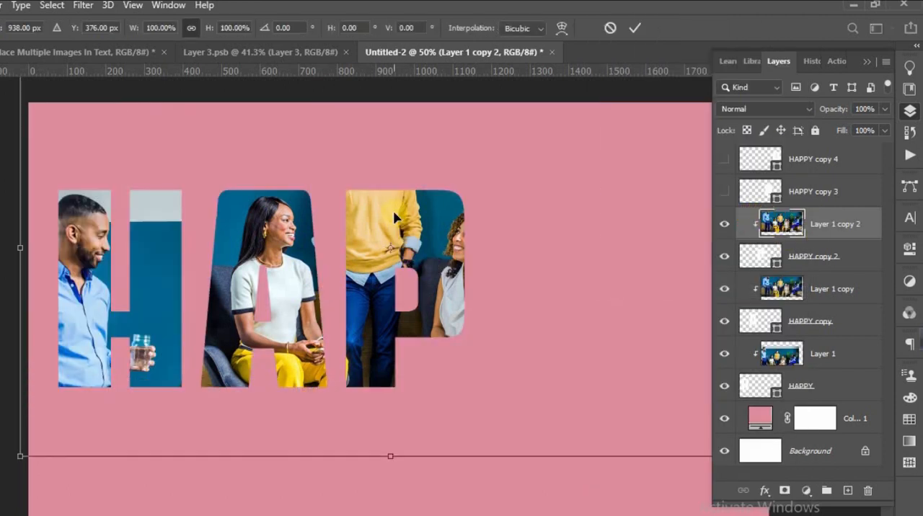
drag(381, 206, 437, 289)
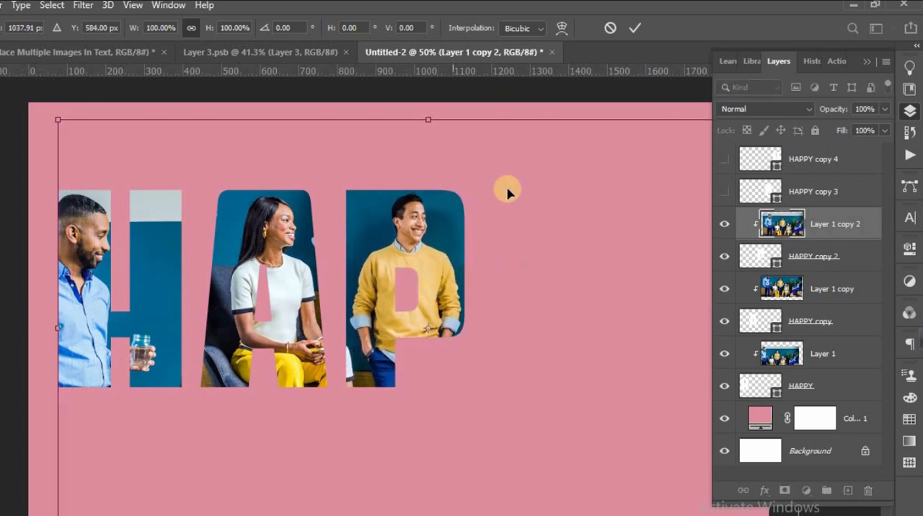
click(637, 33)
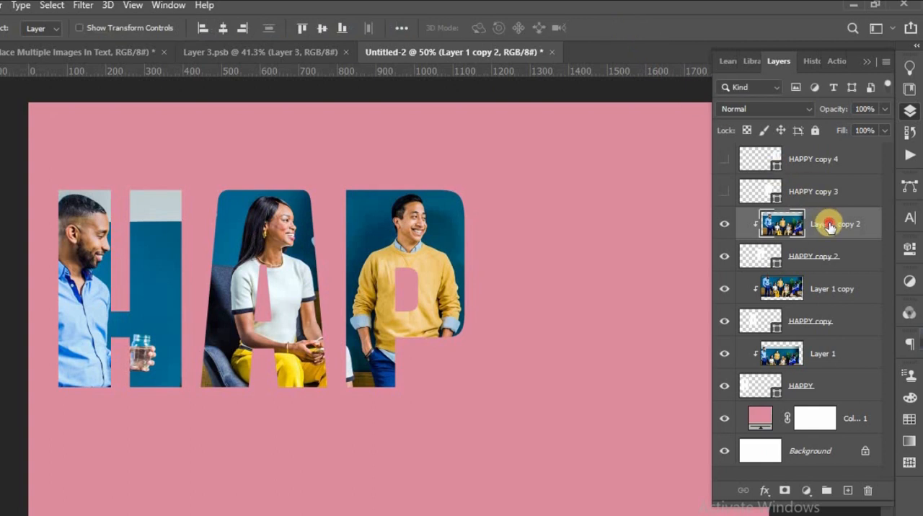
Duplicate Layer 1 copy 2, place the duplicate above the visible HAPPY copy 3 layer, and clip it to the second P.
drag(830, 228, 848, 487)
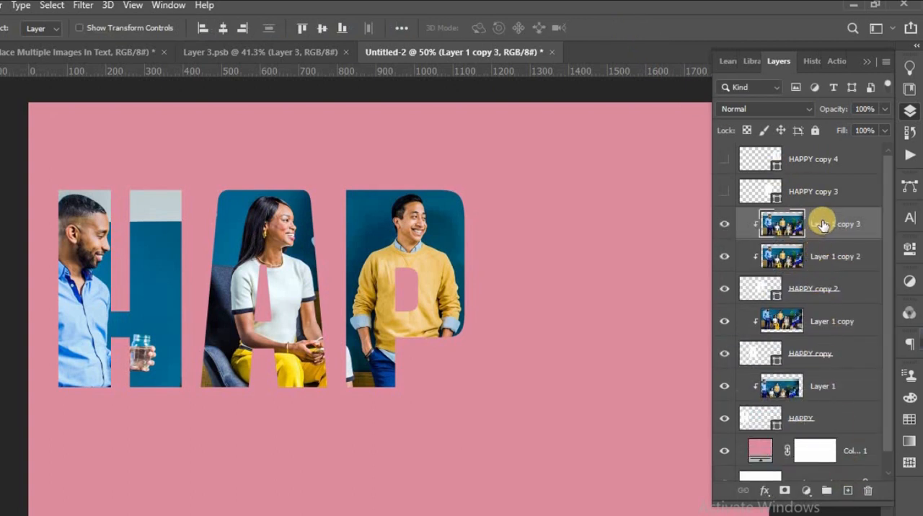
drag(821, 214, 837, 178)
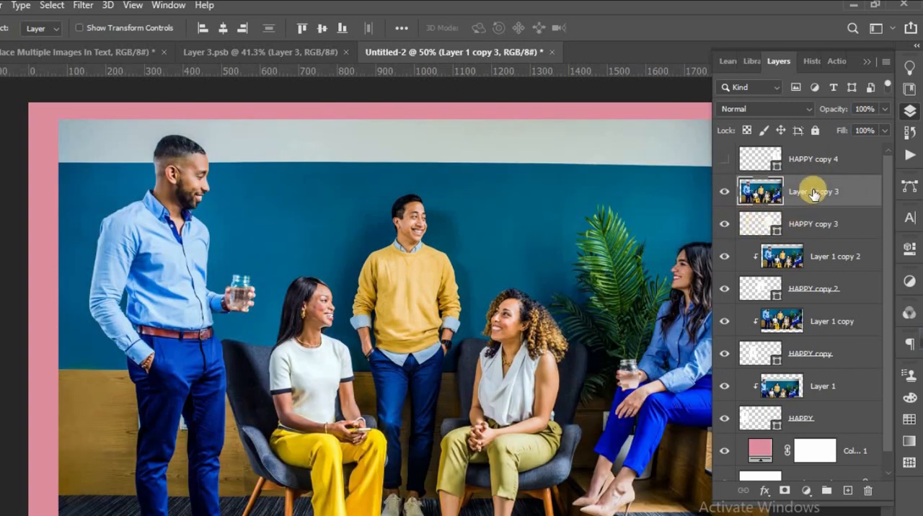
right_click(814, 192)
click(757, 214)
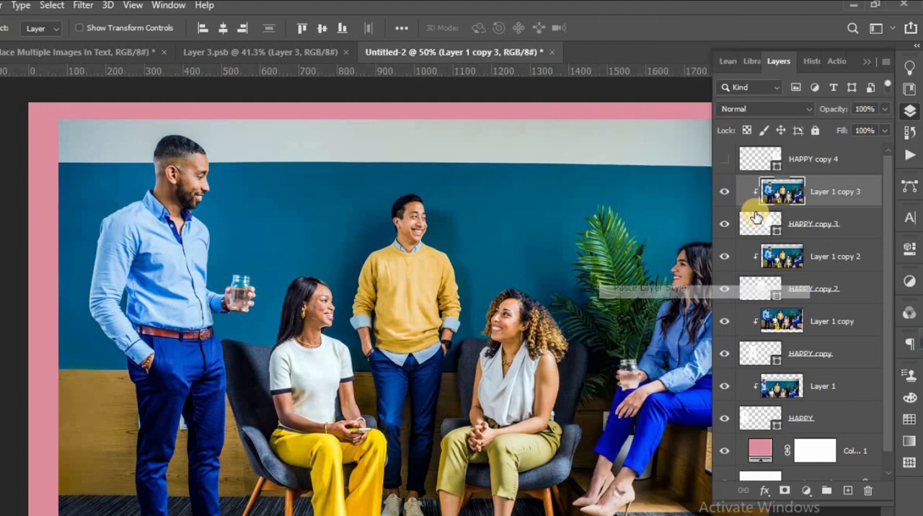
Move the clipped photo to X 1106 px, Y 334 px so the curly-haired seated woman fills the second P.
key(ctrl+t)
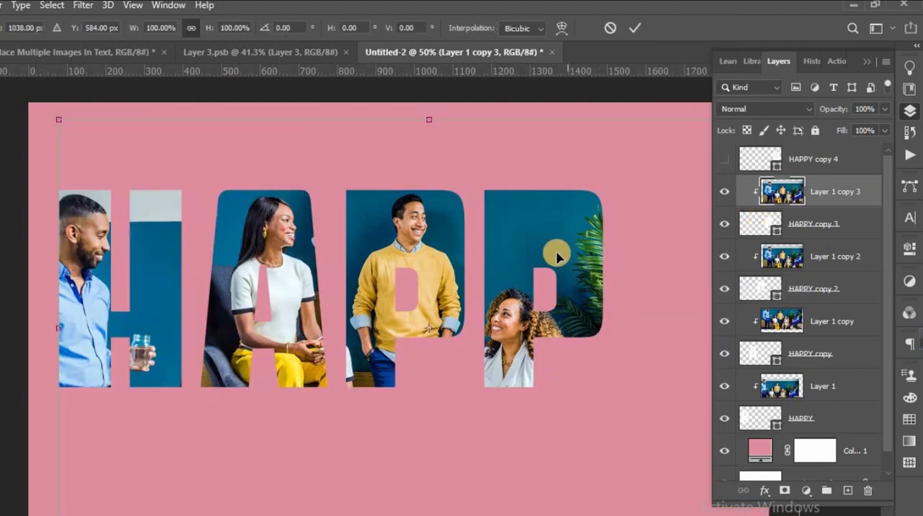
drag(567, 238, 573, 146)
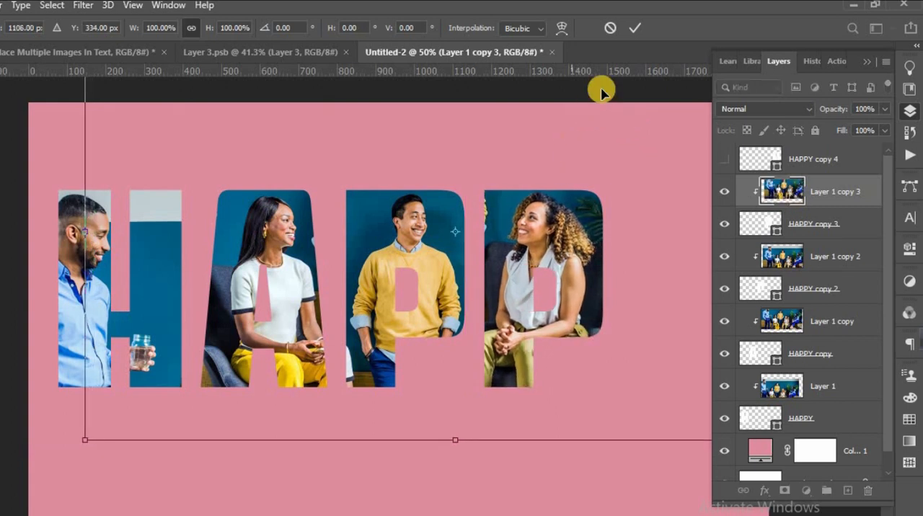
click(637, 30)
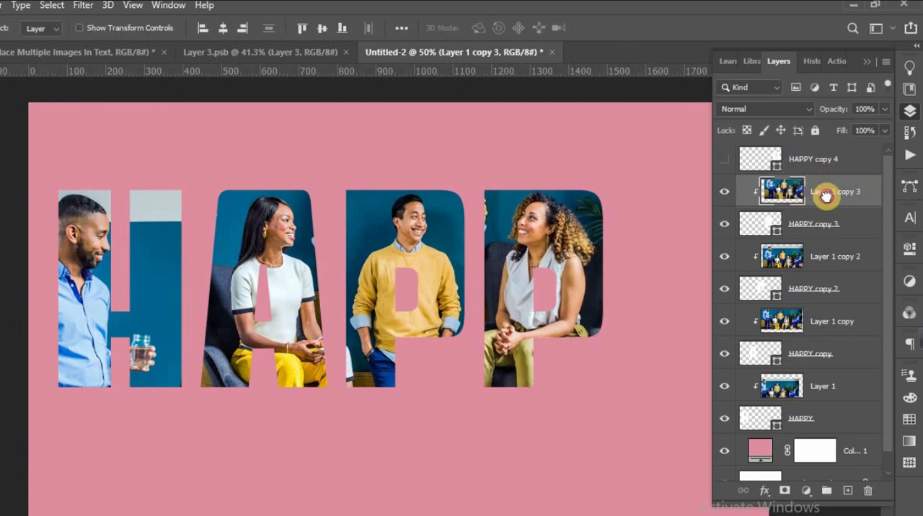
Duplicate Layer 1 copy 3, place the duplicate above the visible HAPPY copy 4 layer, and clip it to the Y.
drag(826, 195, 849, 487)
drag(824, 195, 822, 148)
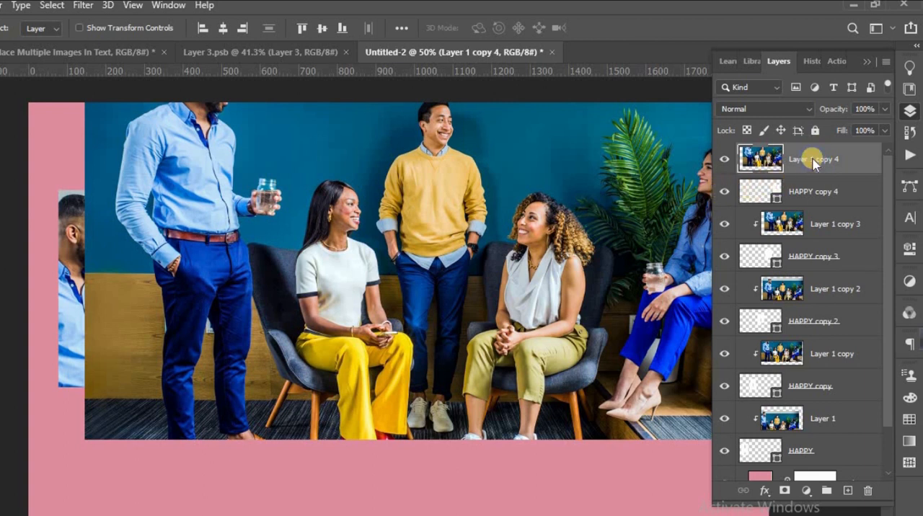
right_click(814, 162)
click(698, 216)
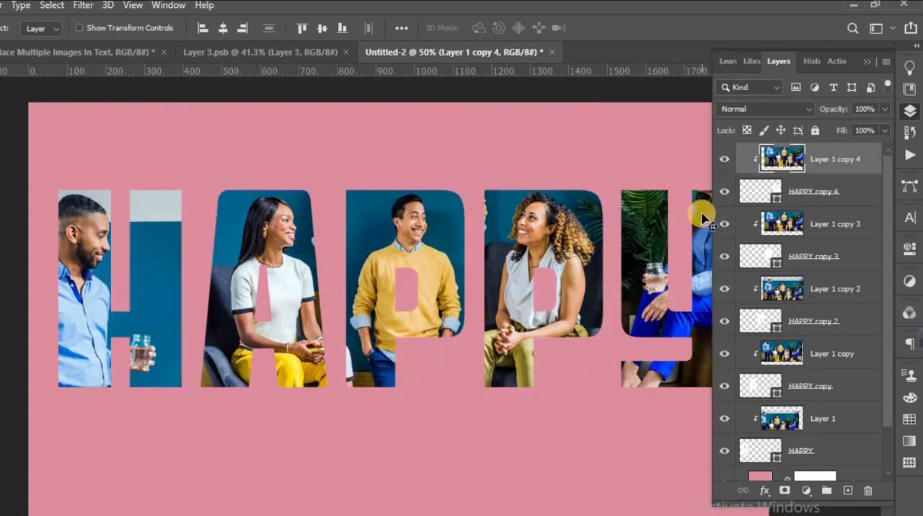
Move the newest photo copy to X 1106 px, Y 460 px so the woman in the blue shirt fills the Y.
click(866, 63)
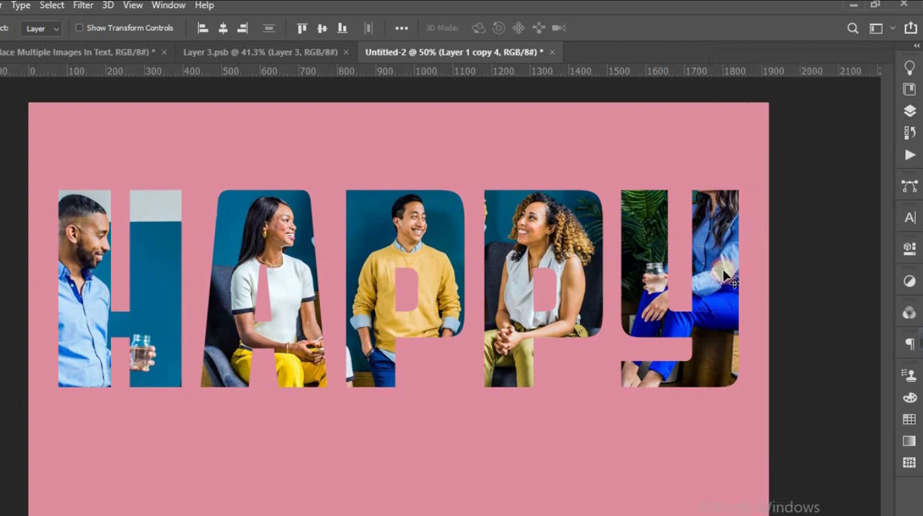
key(ctrl+t)
drag(697, 267, 707, 319)
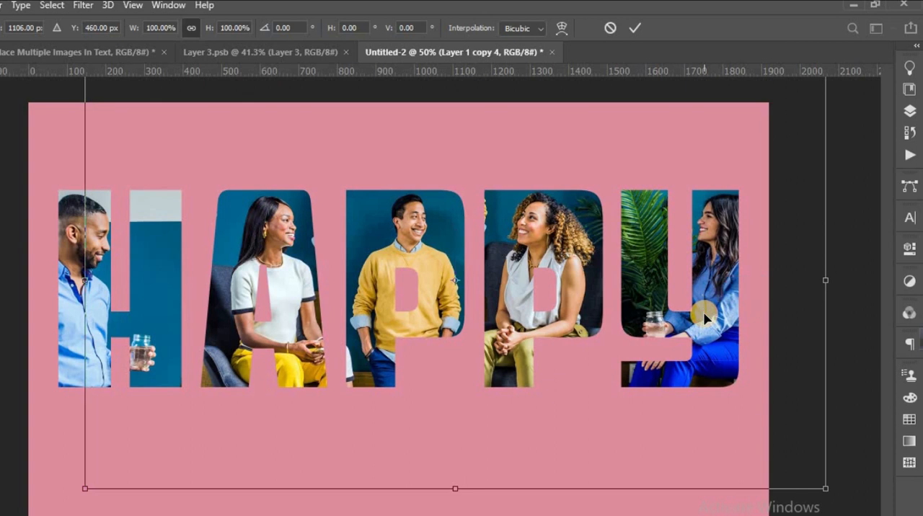
click(631, 30)
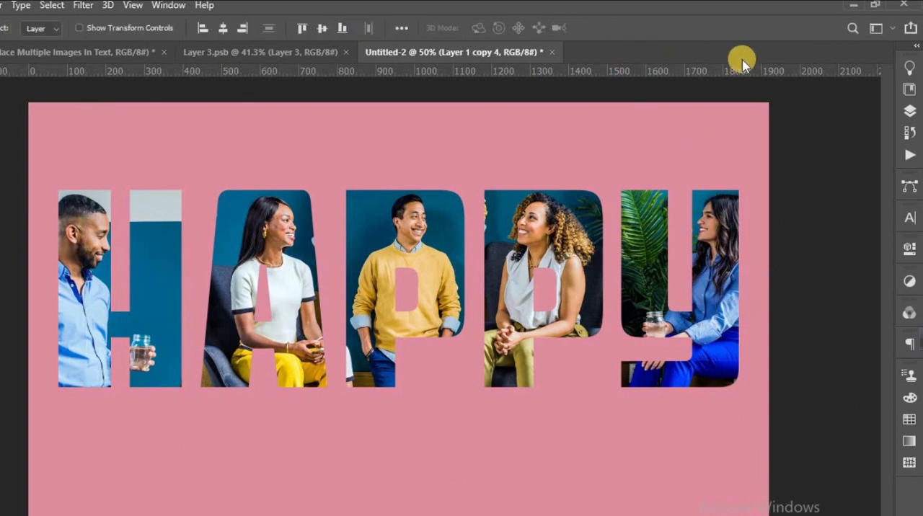
Group all the letter shape layers and their clipped photos, from the top photo copy down to the HAPPY layer.
click(909, 111)
scroll(820, 292, down, 2)
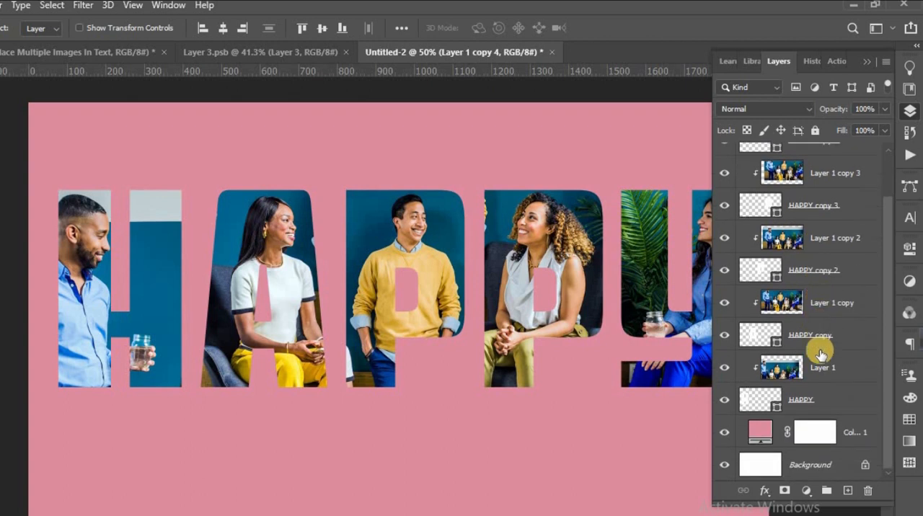
shift+click(825, 402)
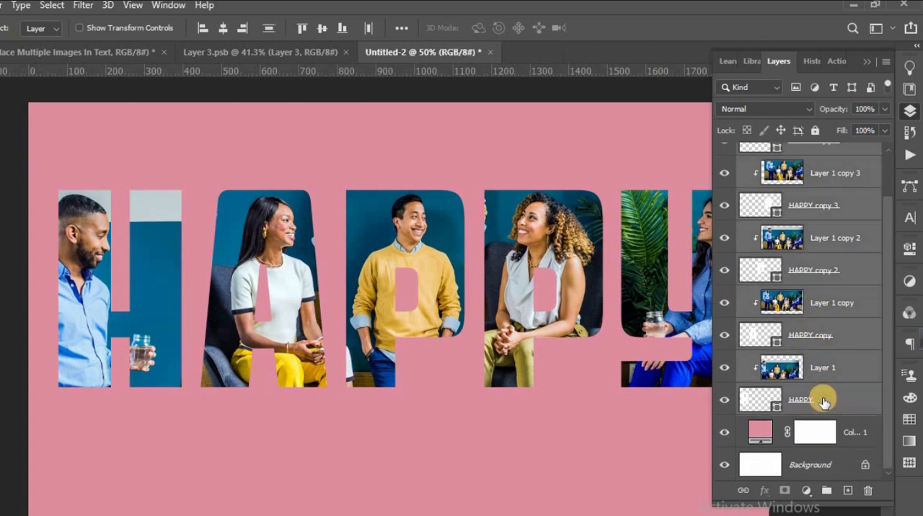
click(827, 491)
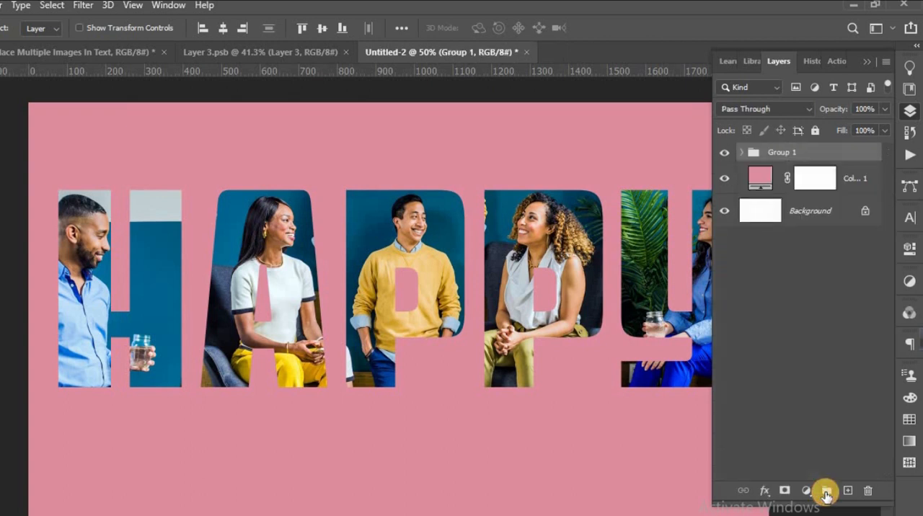
Add a white 6 px outside stroke at 93% opacity to the letter group.
click(766, 492)
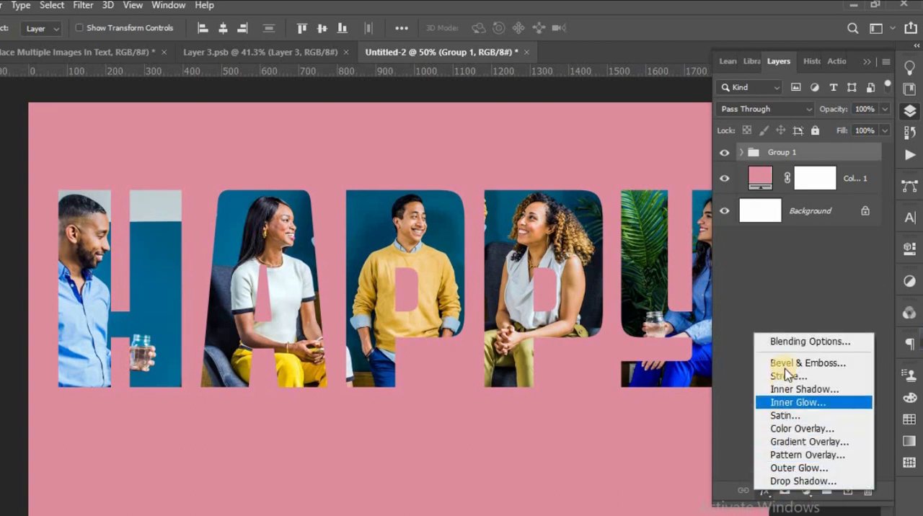
click(789, 345)
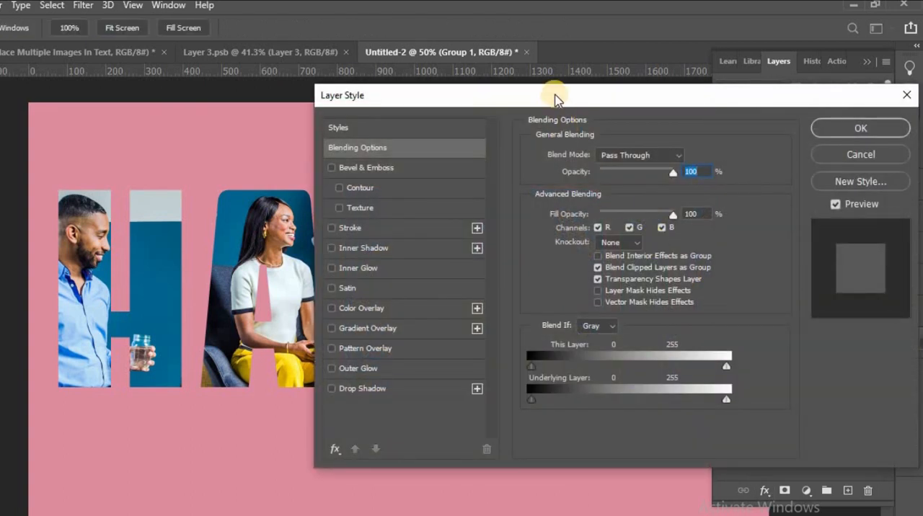
drag(555, 95, 618, 116)
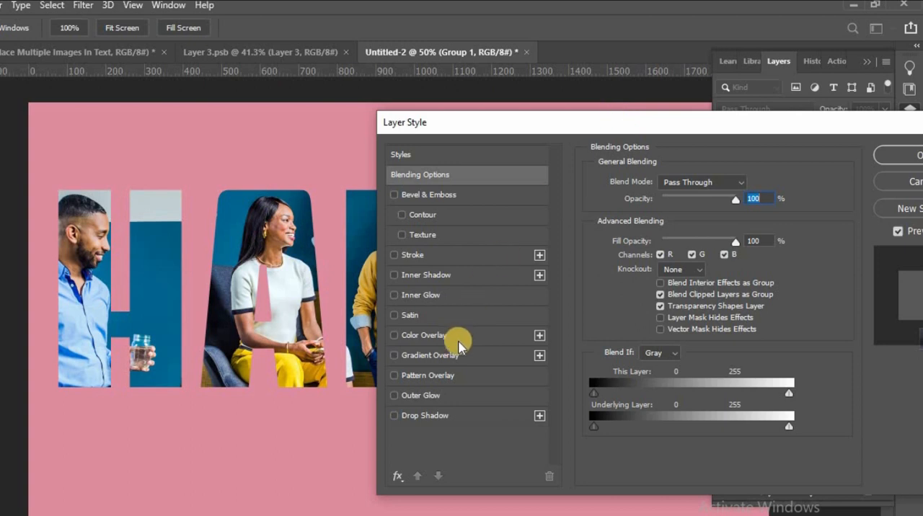
click(411, 255)
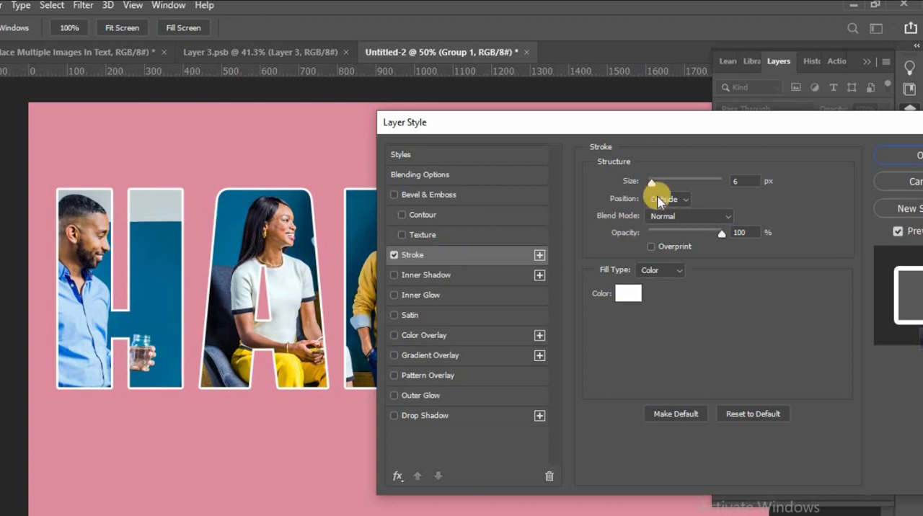
drag(652, 184, 653, 186)
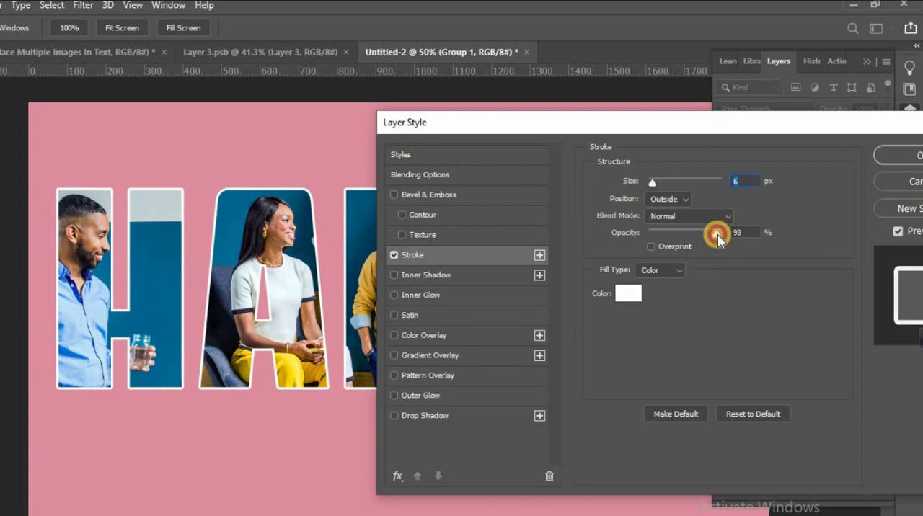
drag(718, 234, 717, 235)
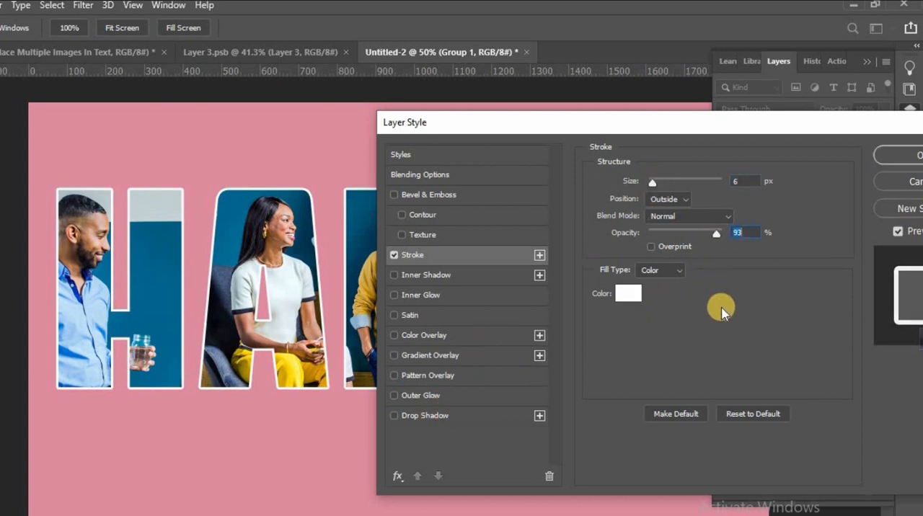
Add a Multiply drop shadow to the group with 69% opacity, 45° angle, 22 px distance, 6% spread and 21 px size.
click(433, 417)
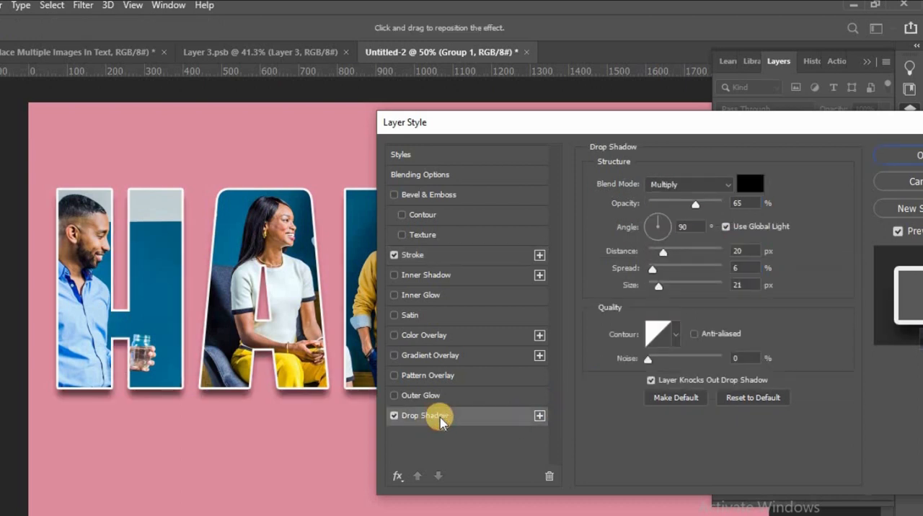
mouse_move(227, 396)
mouse_down()
mouse_move(216, 390)
mouse_move(223, 398)
mouse_up()
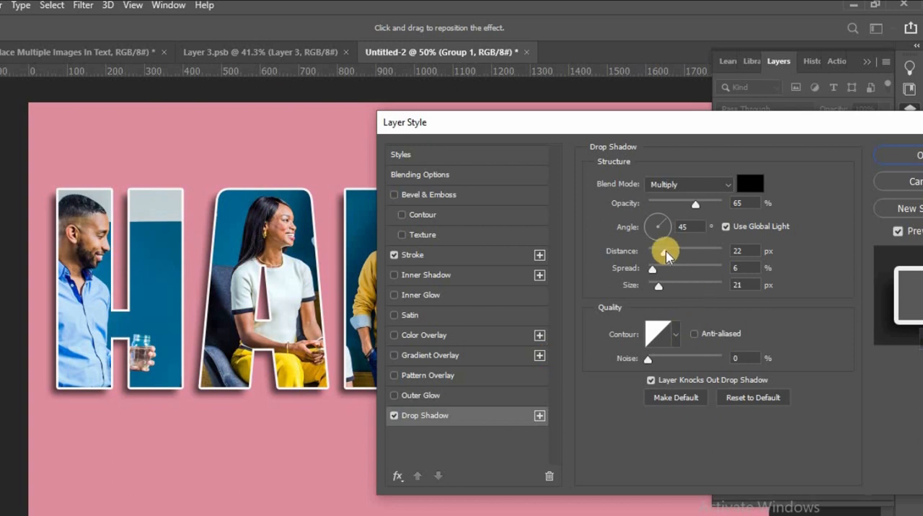
drag(676, 125, 583, 137)
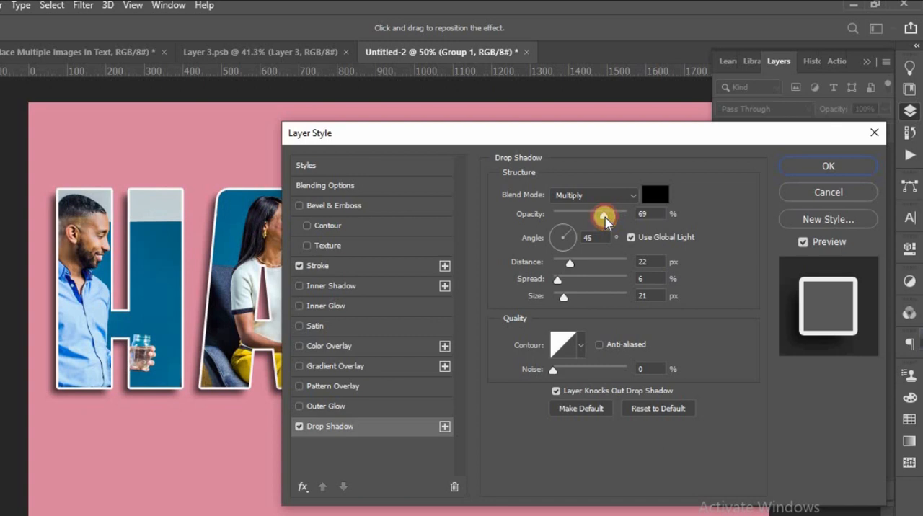
drag(605, 218, 606, 217)
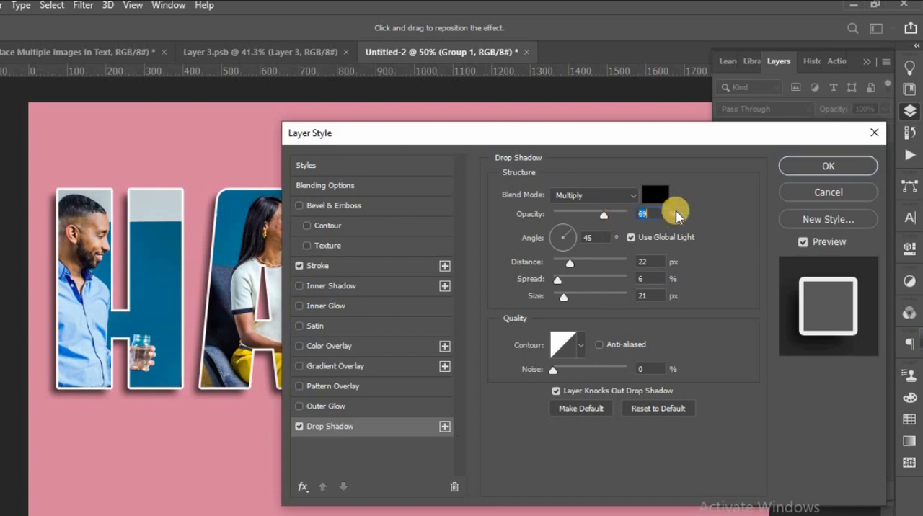
click(818, 169)
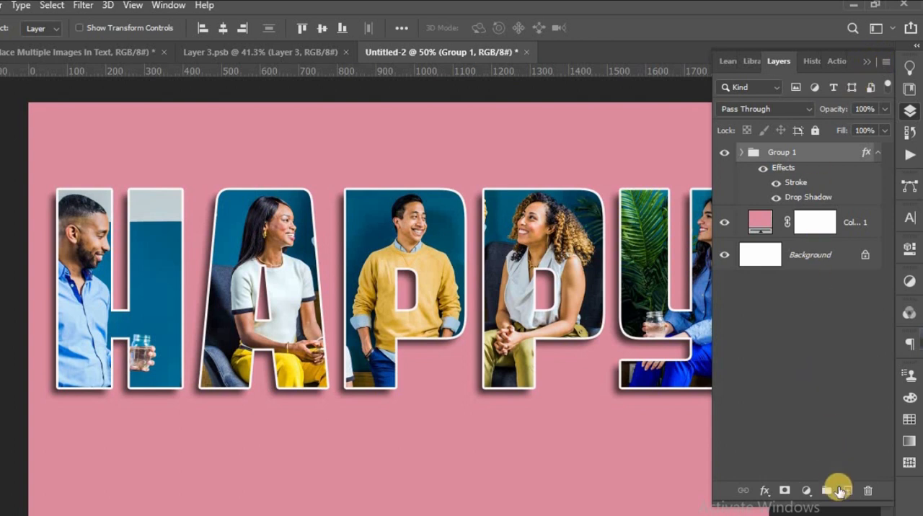
Add a new layer above the group and place a Lorem Ipsum placeholder text line below the HAPPY lettering.
click(851, 493)
click(868, 62)
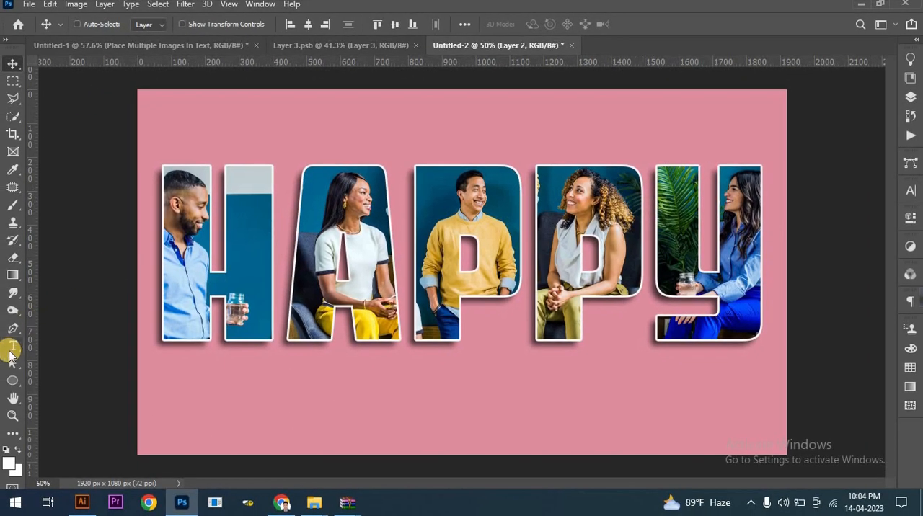
click(12, 347)
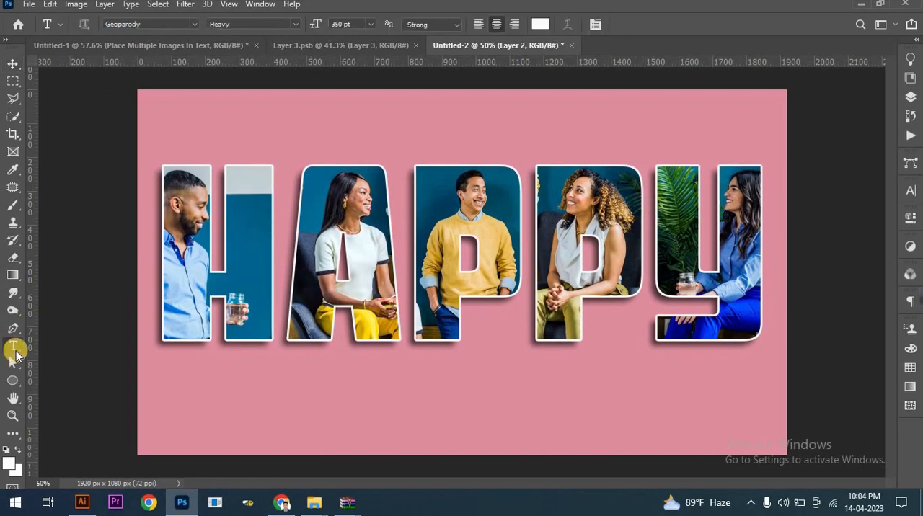
click(365, 415)
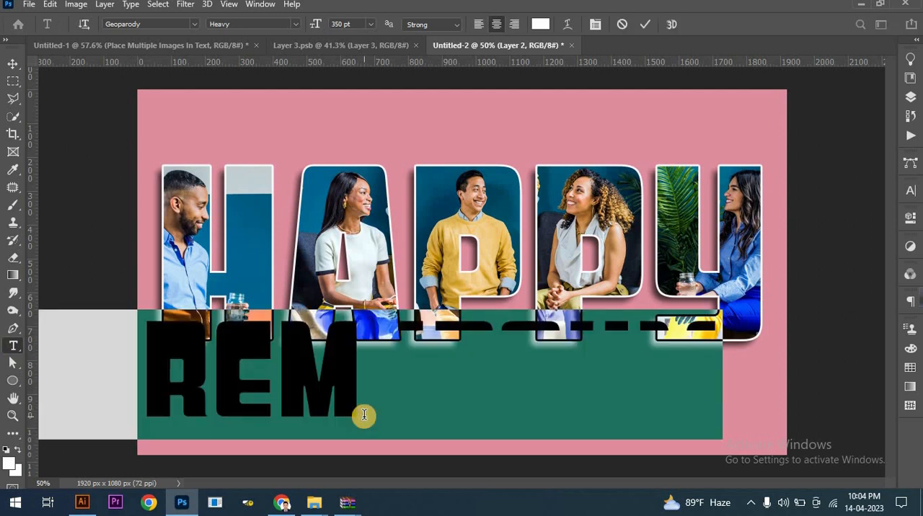
Format the placeholder text in Basement Grotesque Black at 134 pt with white (ffffff) as its color.
click(194, 24)
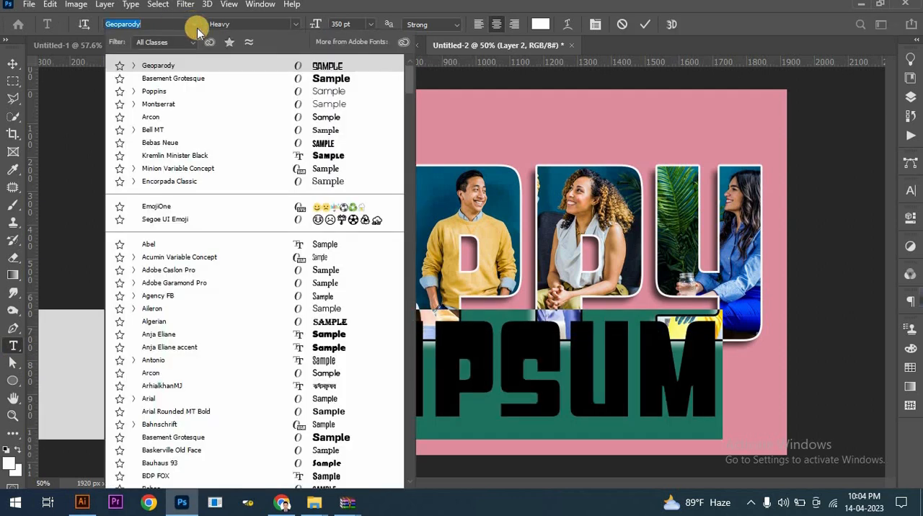
click(243, 80)
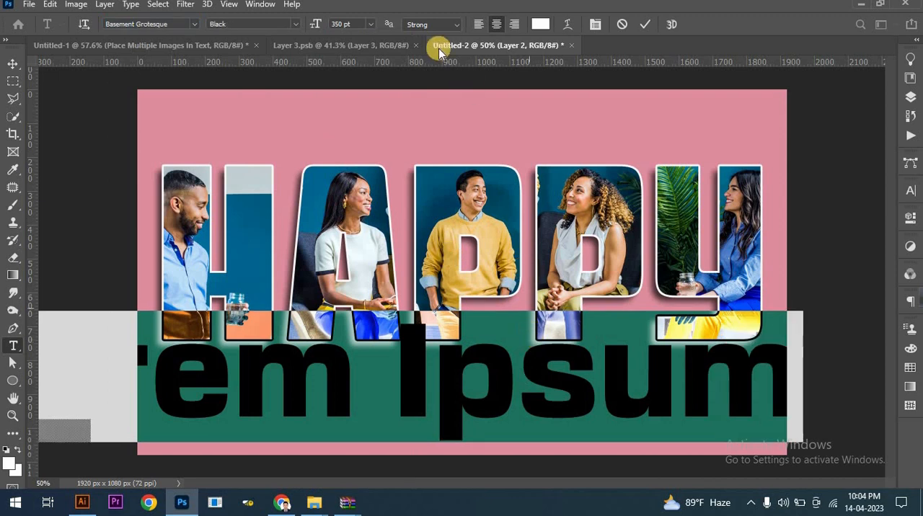
drag(321, 25, 170, 37)
click(541, 24)
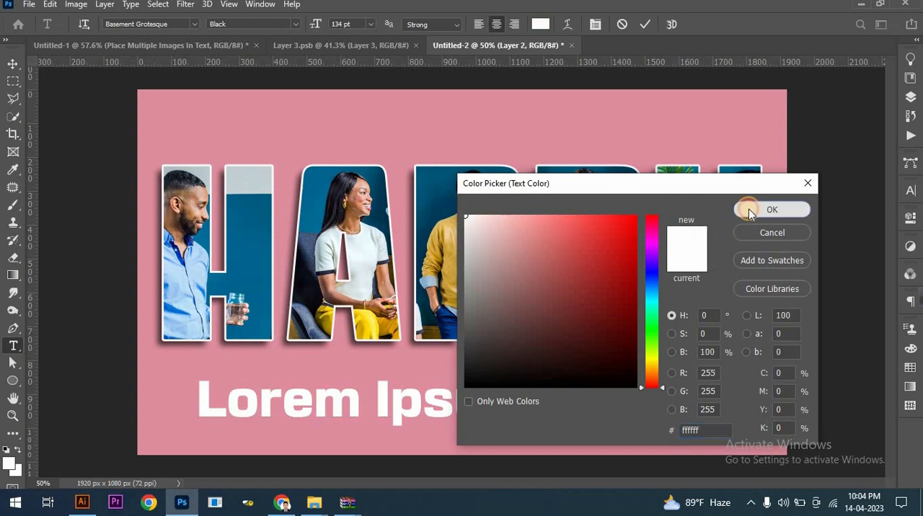
click(750, 210)
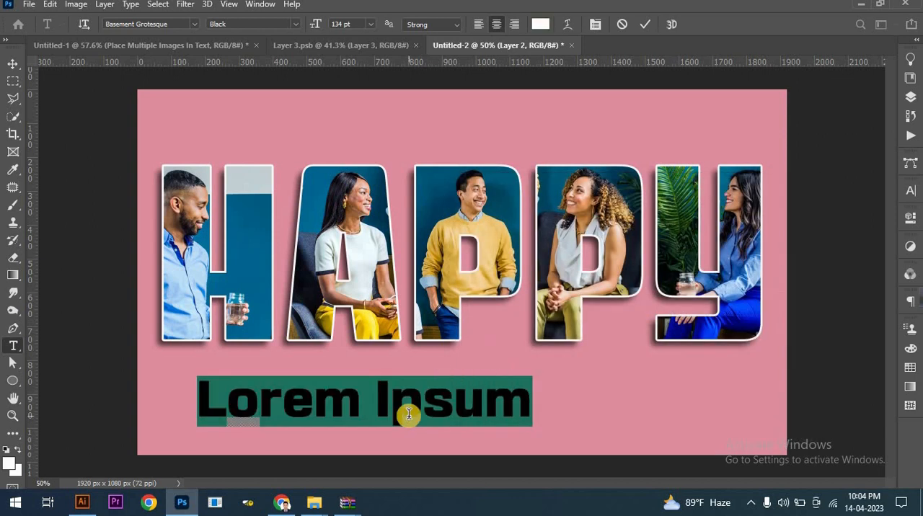
Replace the placeholder caption with "Place Multiple Images In Text" and set its font size to 87 pt.
text(Place I)
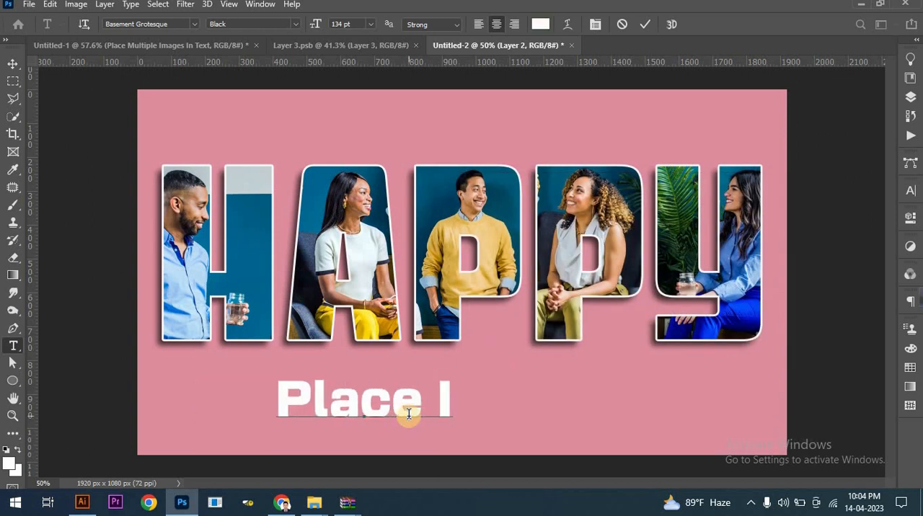
key(BackSpace)
text(Multiple Images I)
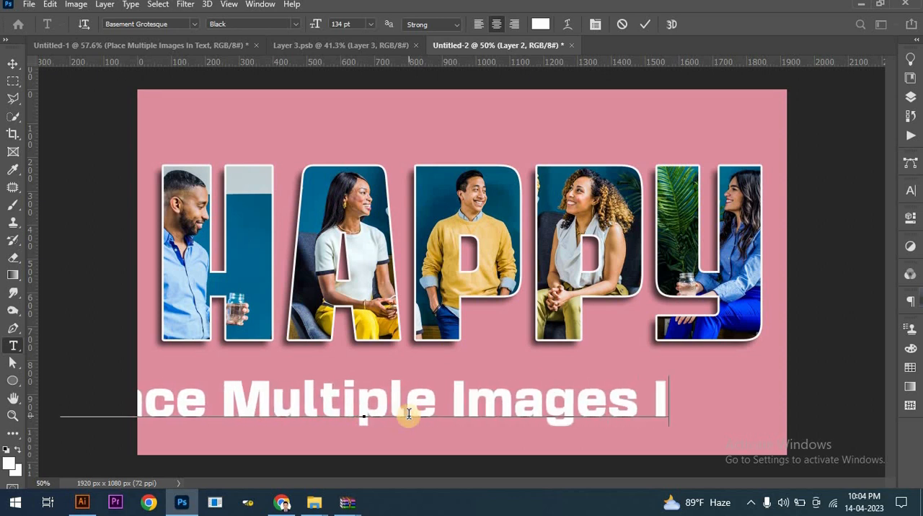
text(n Text)
key(ctrl+a)
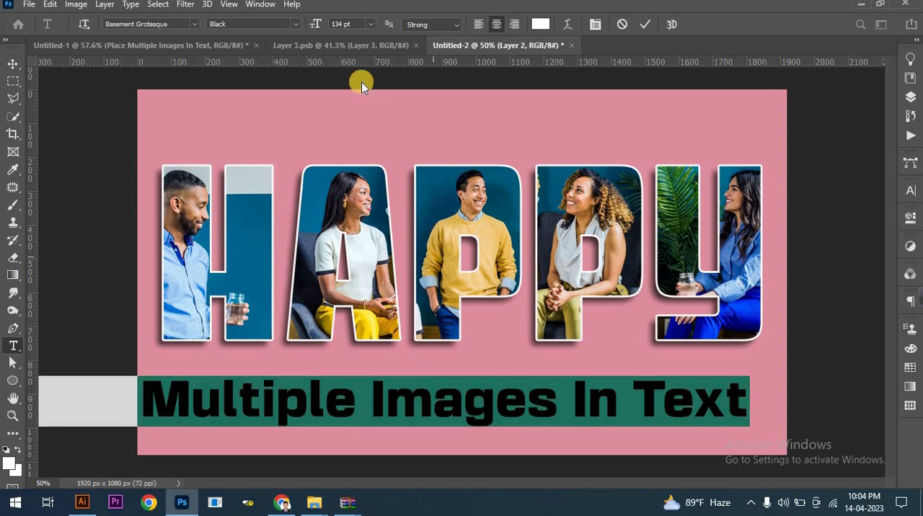
drag(319, 23, 291, 26)
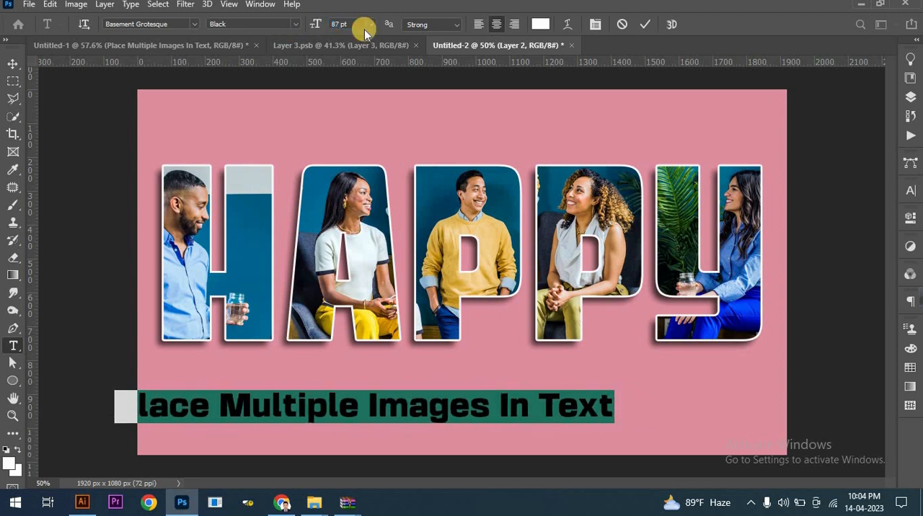
click(642, 26)
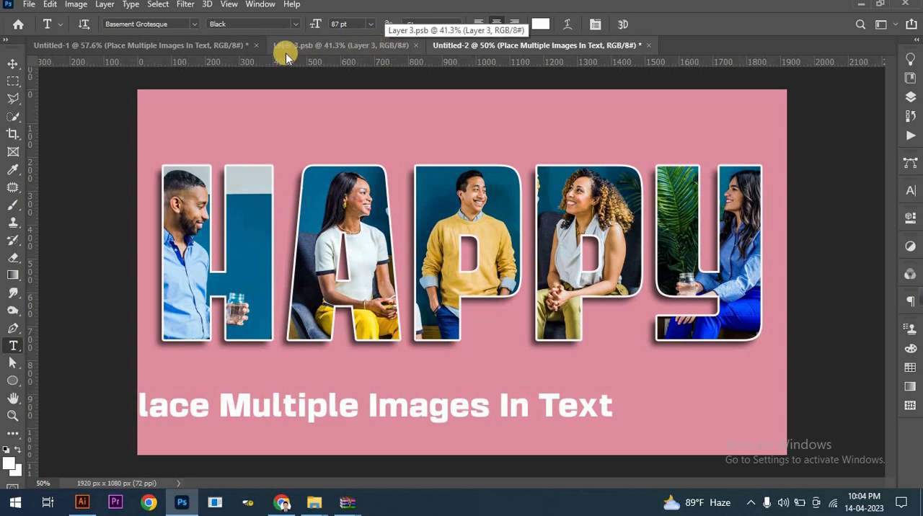
Center the caption horizontally on the canvas and move it slightly down, closer to the lower edge.
click(13, 64)
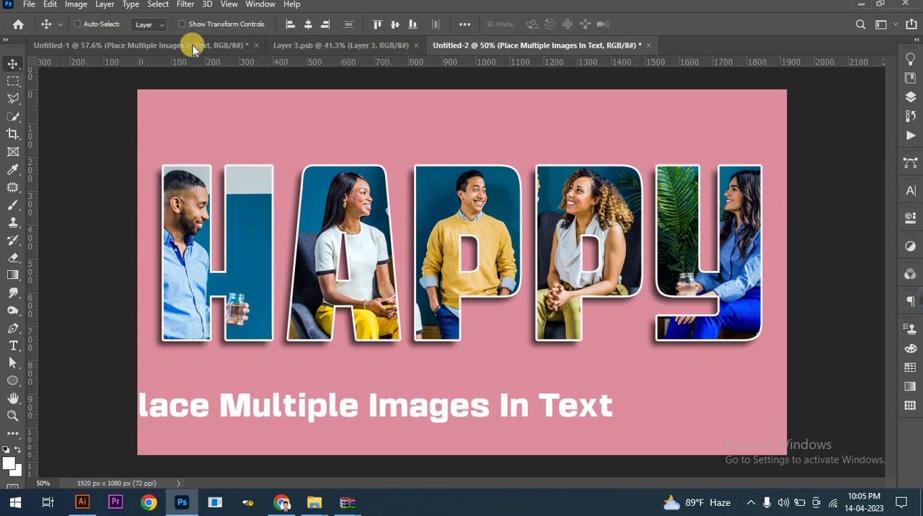
click(313, 26)
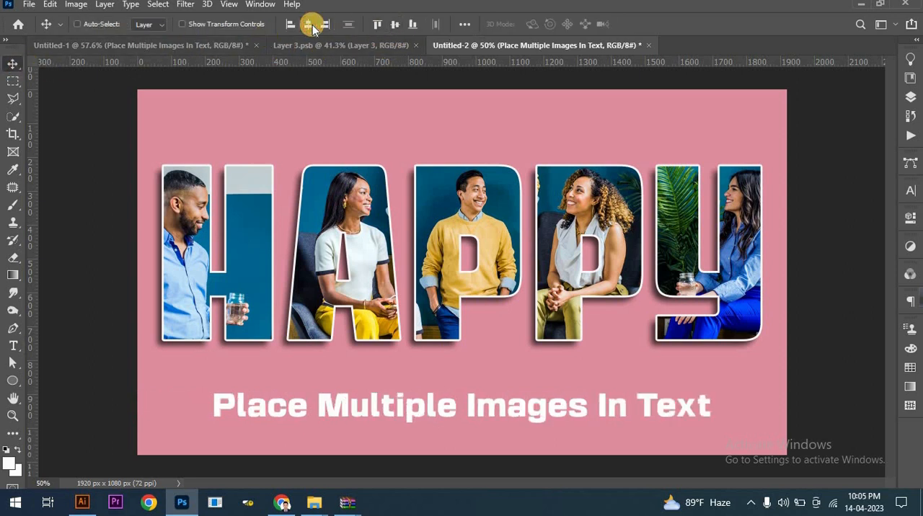
drag(408, 412, 408, 433)
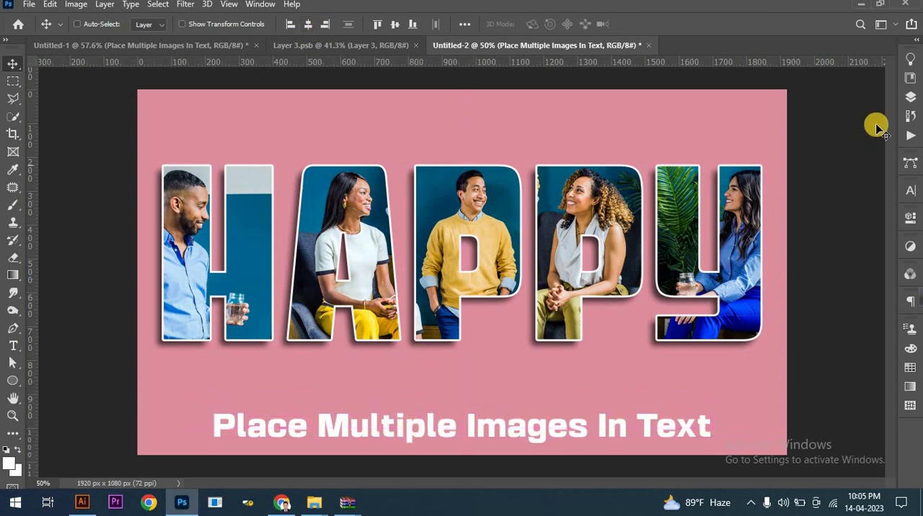
Add a new layer above the caption text layer and name it shadow.
click(904, 100)
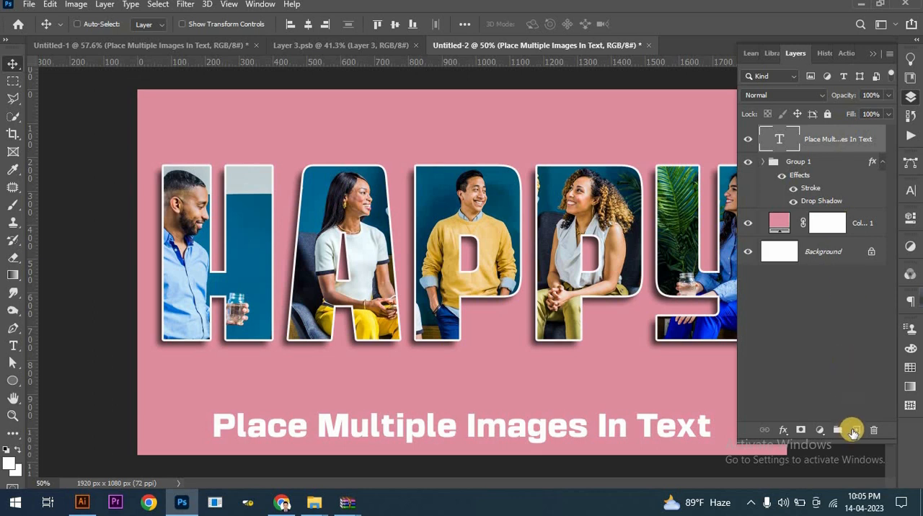
click(854, 431)
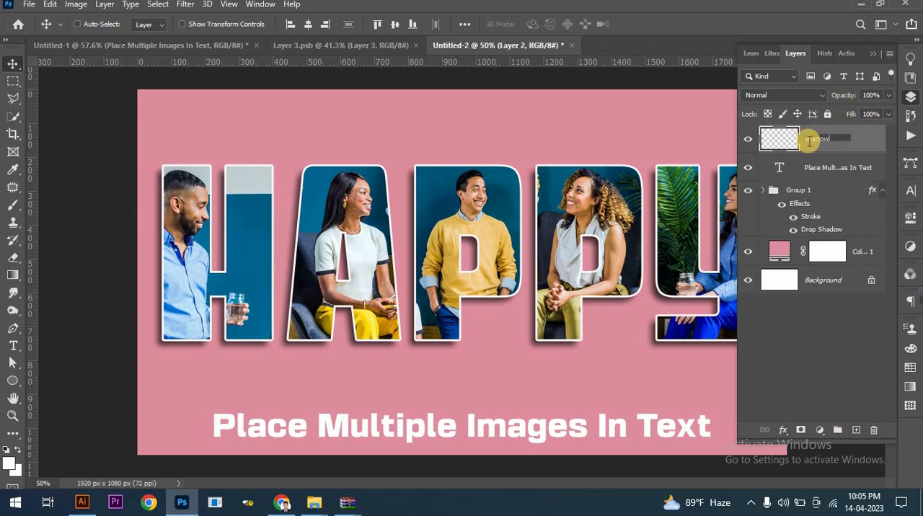
click(873, 56)
click(871, 56)
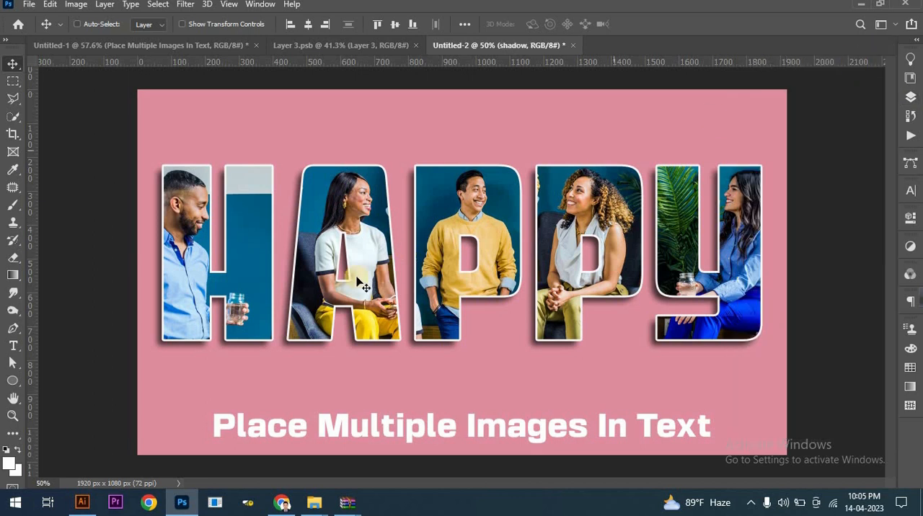
Paint one flattened black (000000) Soft Round brush dab, 1500 px at 0% hardness, between the HAPPY lettering and the caption.
click(15, 207)
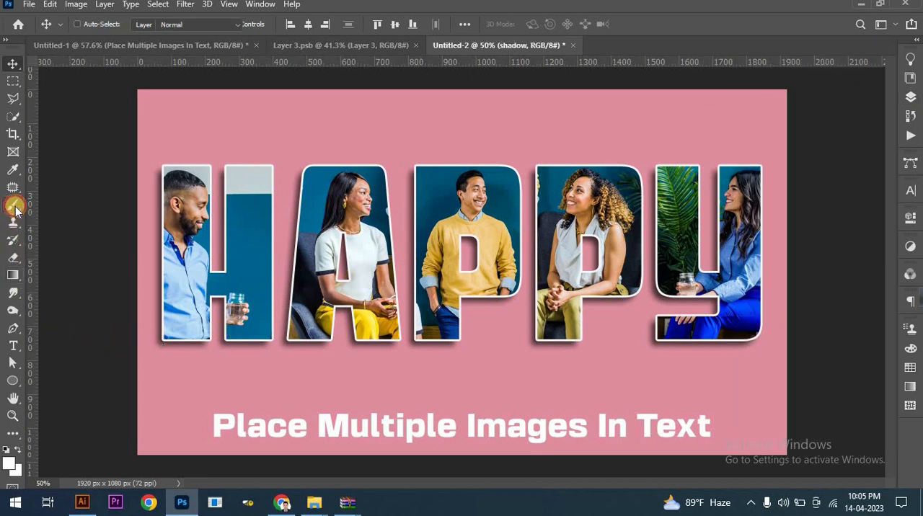
click(18, 462)
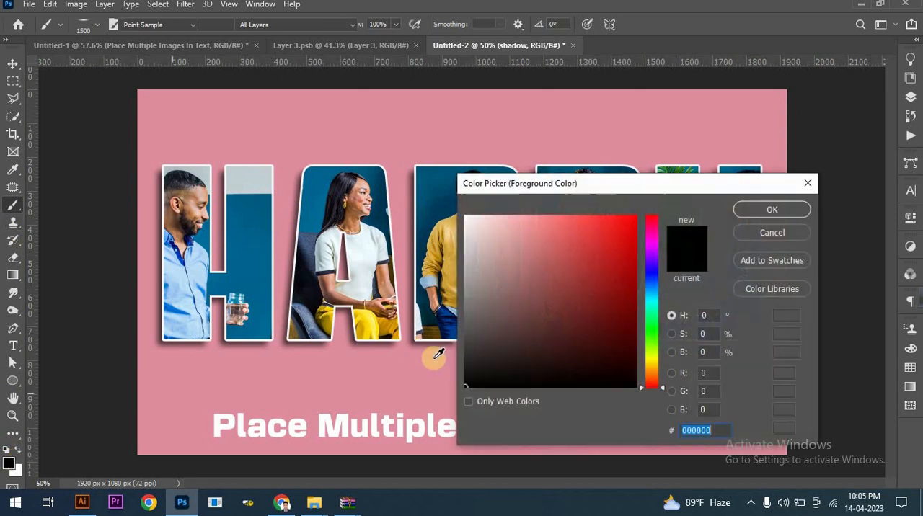
click(779, 210)
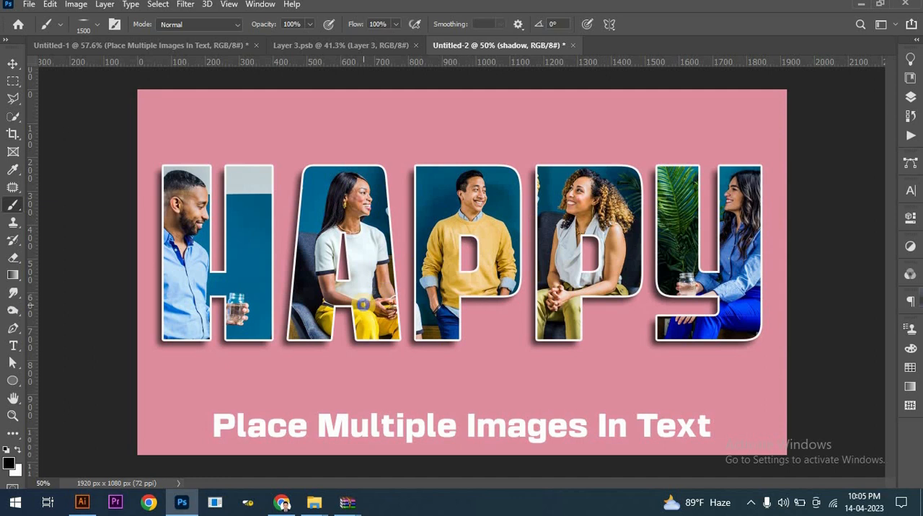
right_click(363, 304)
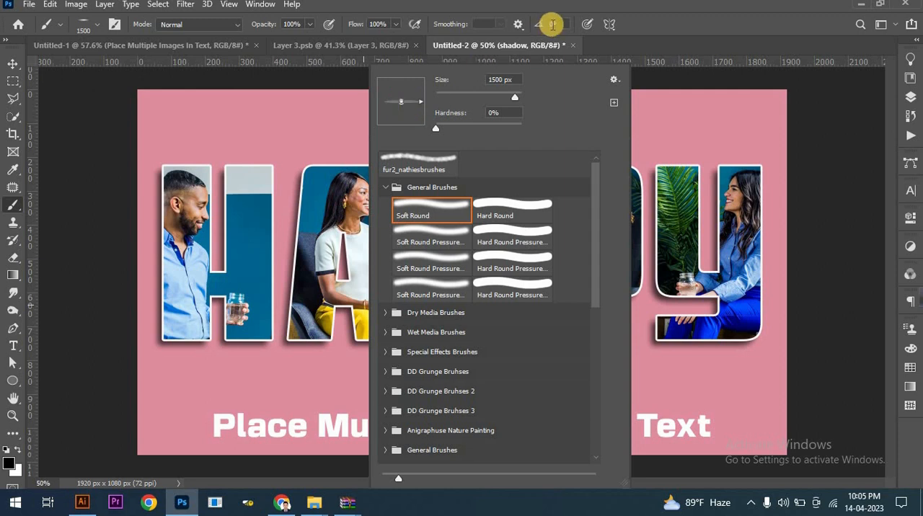
click(607, 9)
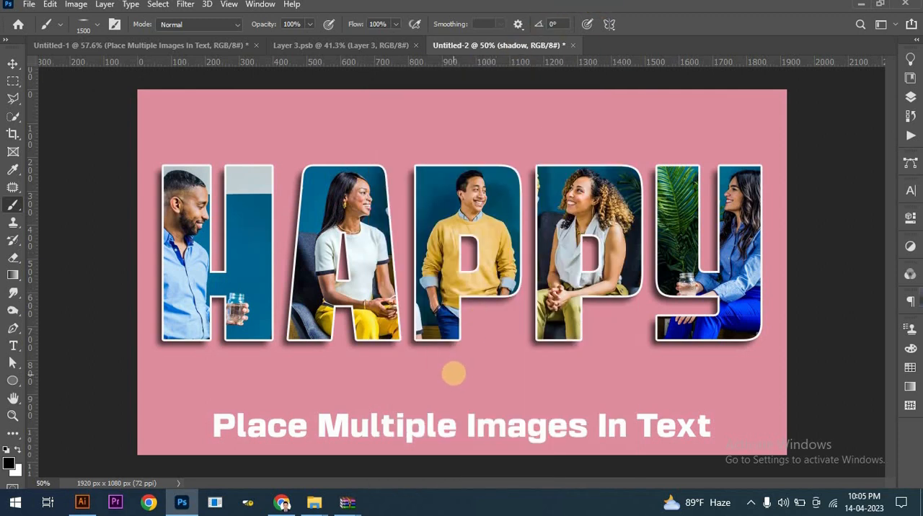
click(454, 373)
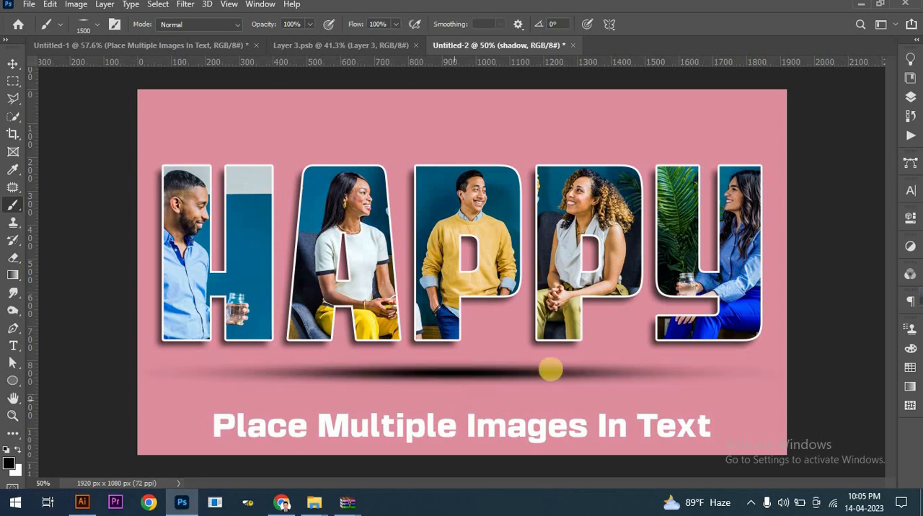
Lower the shadow layer's opacity to 54%.
click(911, 96)
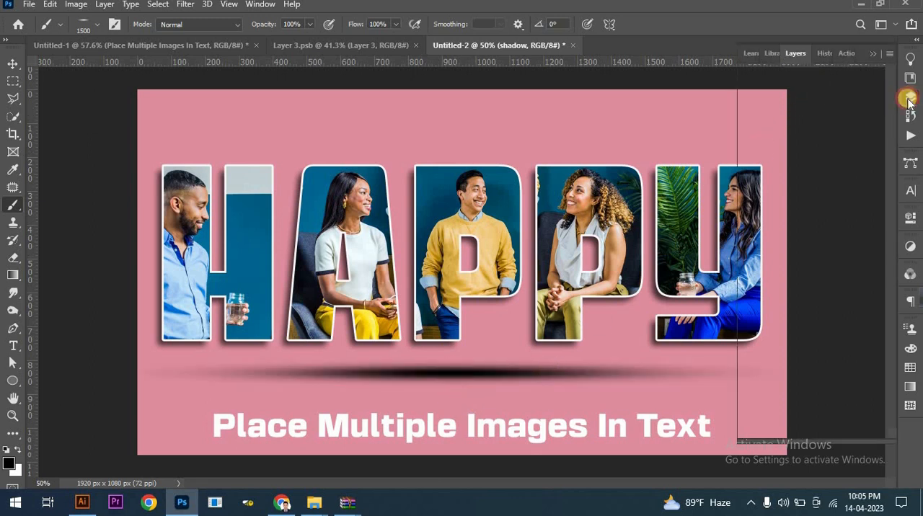
click(888, 96)
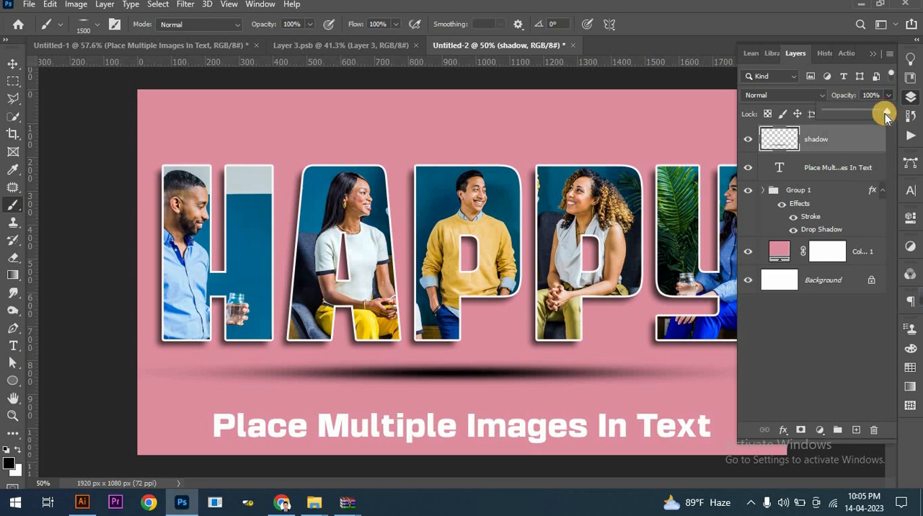
drag(860, 115, 860, 115)
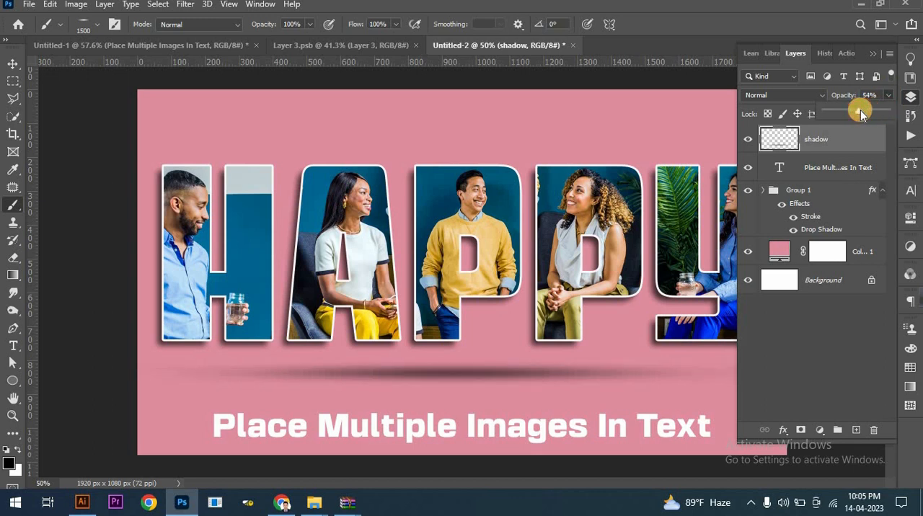
click(873, 56)
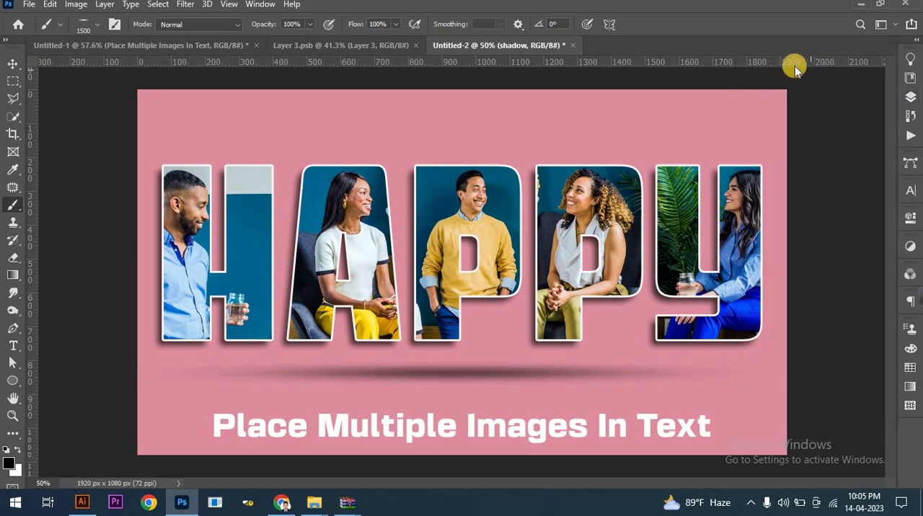